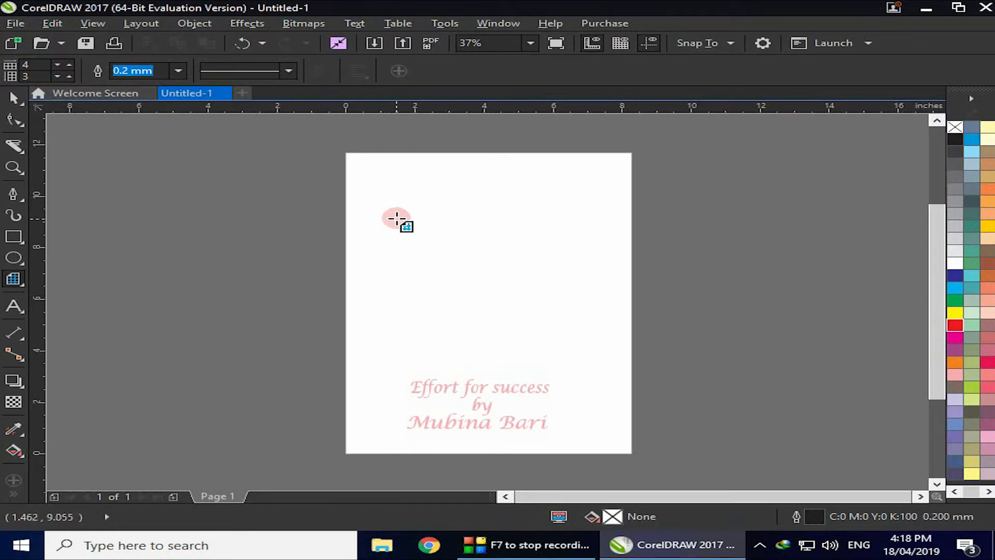
Draw a graph paper grid of 4 columns and 3 rows, about 5.7 by 7.7 inches, on the page.
{"action": "left_click_drag", "start_coordinate": [382, 209], "coordinate": [579, 407]}
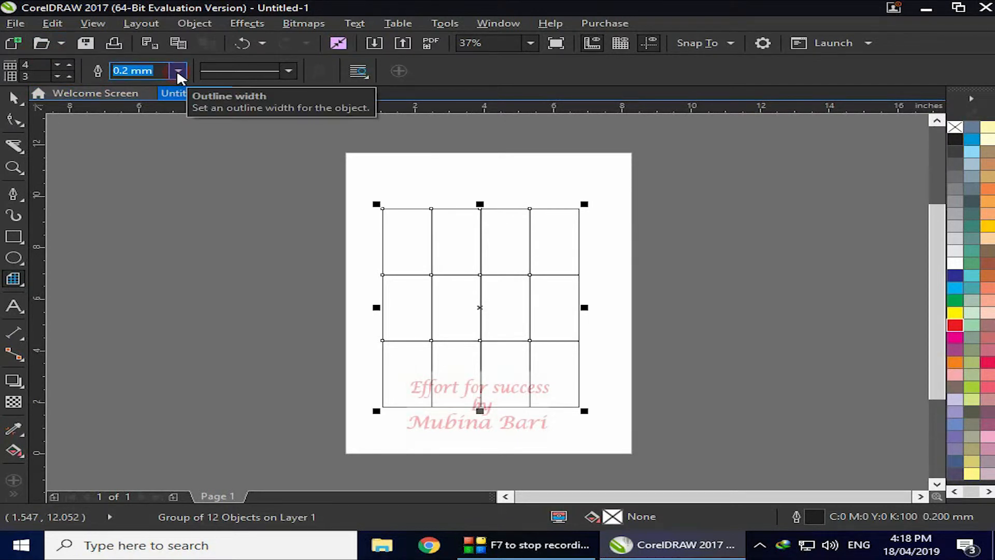
Try a 2.5 mm outline with a dashed line style on the grid, then restore the solid line style.
{"action": "left_click_drag", "start_coordinate": [178, 77], "coordinate": [152, 197]}
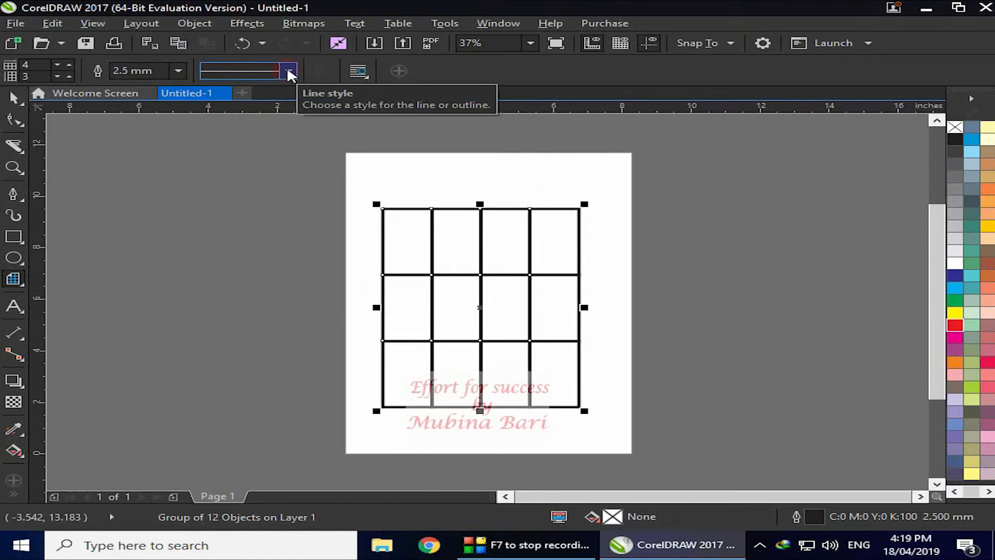
{"action": "left_click_drag", "start_coordinate": [289, 74], "coordinate": [297, 253]}
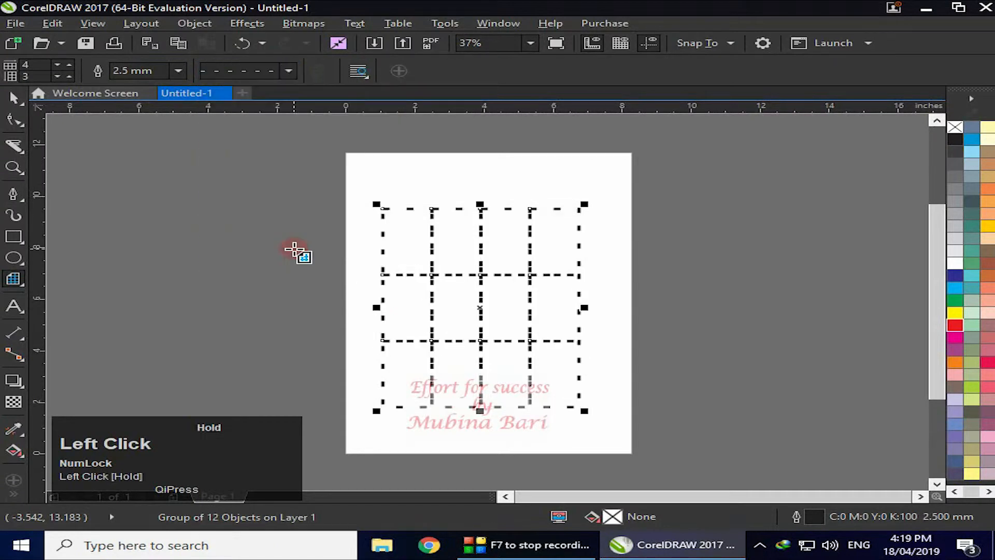
{"action": "left_click", "coordinate": [286, 71]}
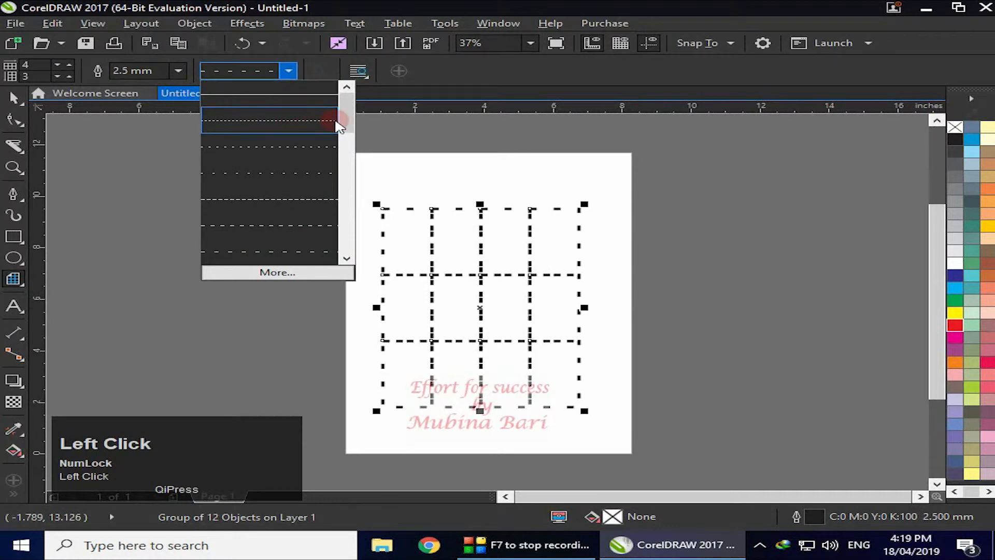
{"action": "left_click_drag", "start_coordinate": [345, 122], "coordinate": [298, 98]}
{"action": "left_click", "coordinate": [297, 95]}
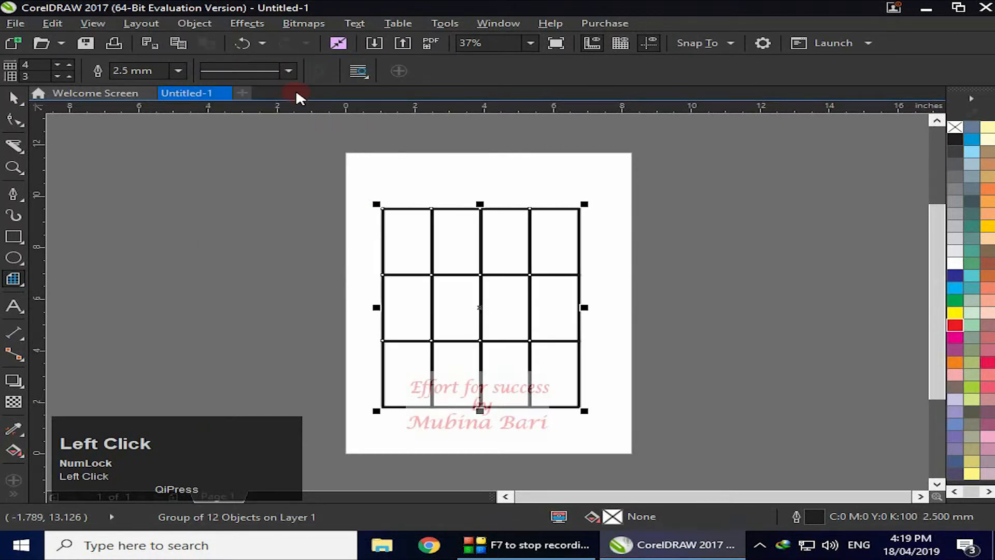
Set the grid's outline width to 0.1 mm.
{"action": "left_click", "coordinate": [177, 70]}
{"action": "left_click", "coordinate": [151, 84]}
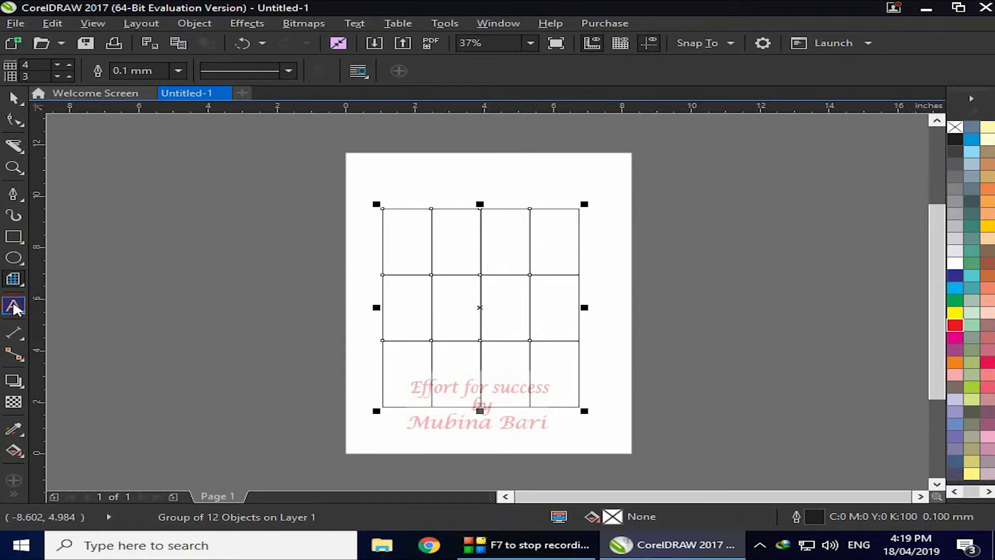
Try adding sample text inside the grid's upper-left cell.
{"action": "left_click", "coordinate": [13, 308]}
{"action": "left_click", "coordinate": [410, 234]}
{"action": "left_click", "coordinate": [427, 255]}
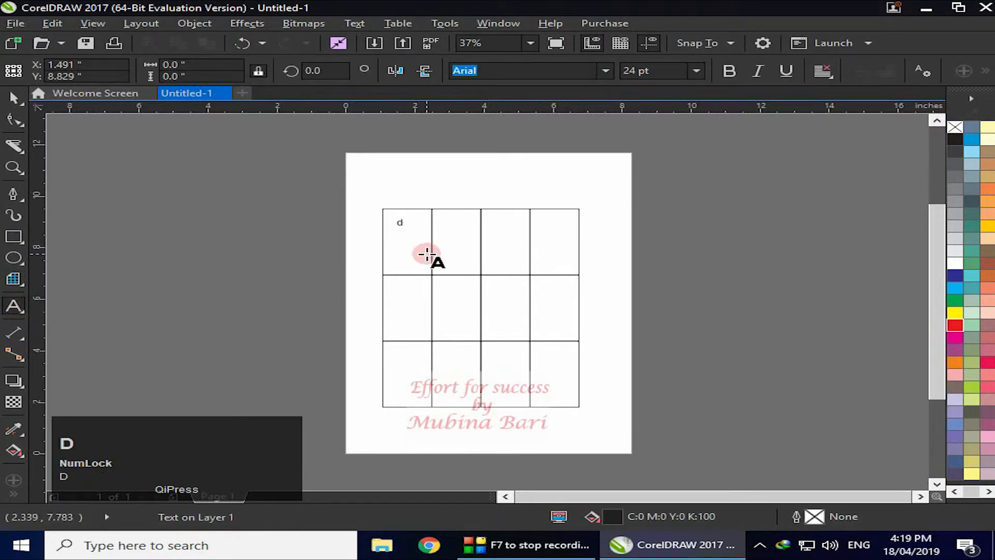
{"action": "type", "text": "dgfgfhgh"}
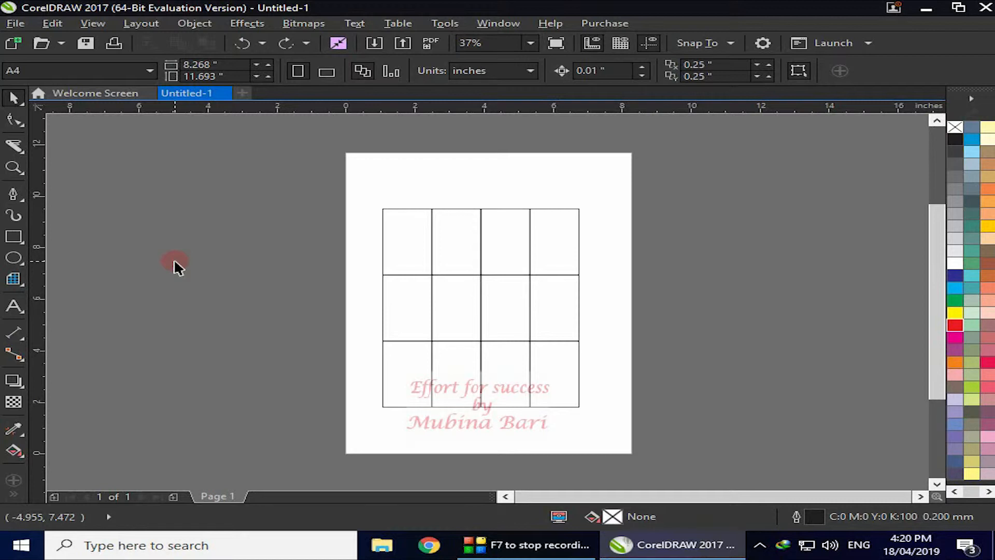
Draw an ellipse about 1.42 by 1.62 inches in the top row's second cell and move it down to the cell's lower edge.
{"action": "left_click", "coordinate": [18, 252]}
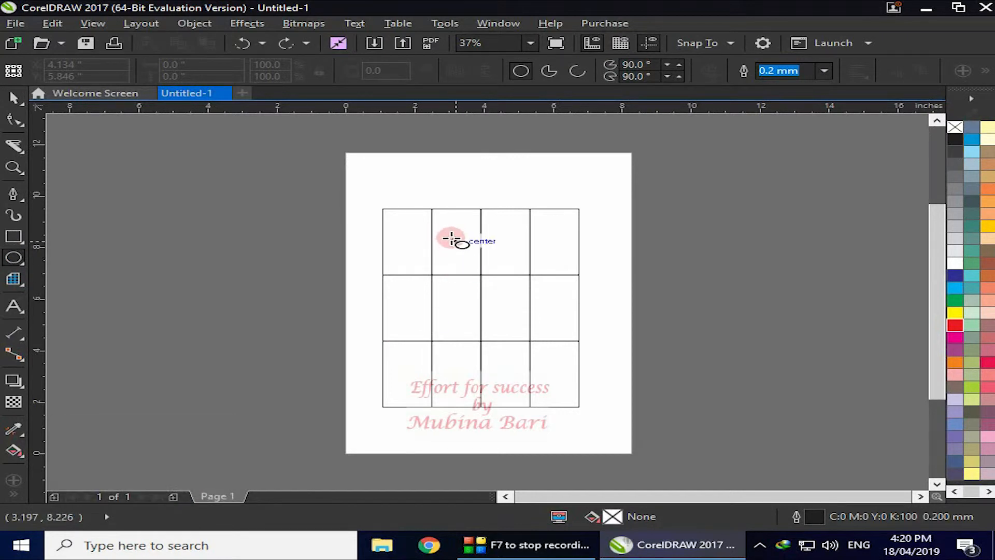
{"action": "left_click_drag", "start_coordinate": [452, 237], "coordinate": [480, 263]}
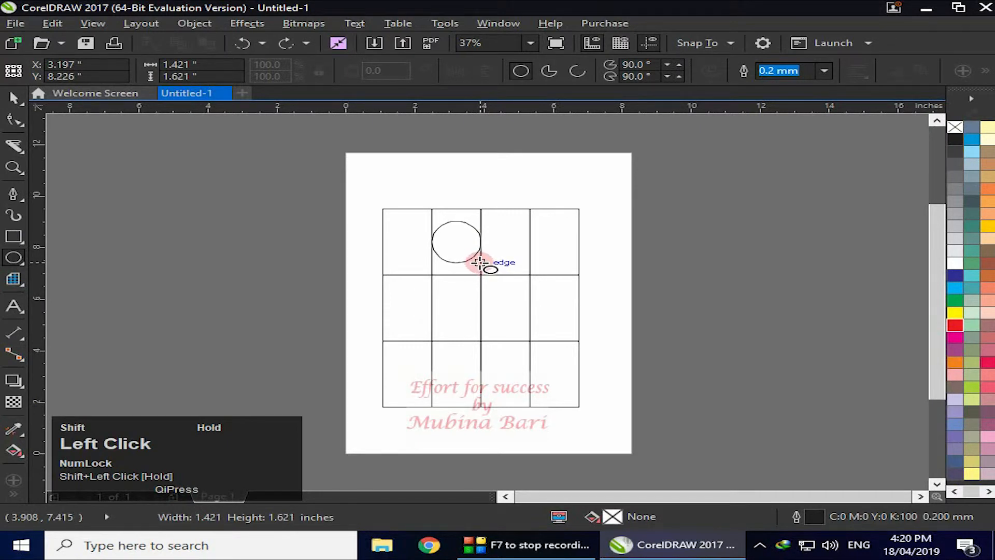
{"action": "left_click_drag", "start_coordinate": [480, 263], "coordinate": [482, 263]}
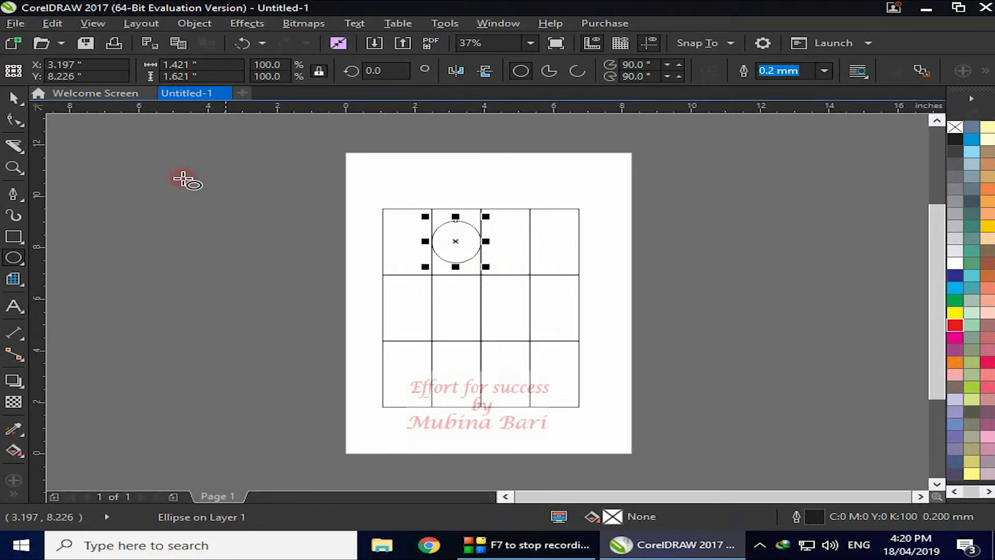
{"action": "left_click", "coordinate": [14, 100]}
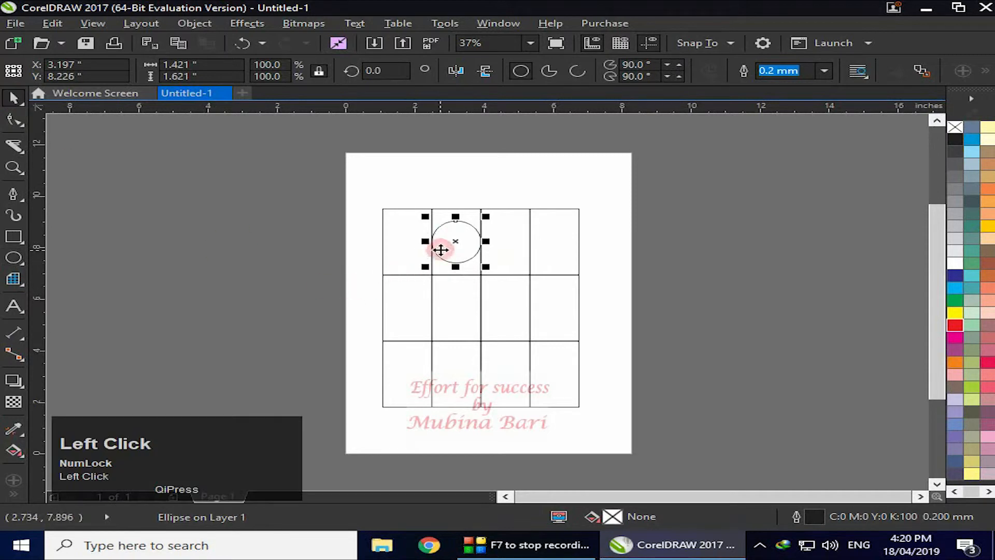
{"action": "left_click_drag", "start_coordinate": [454, 241], "coordinate": [456, 256]}
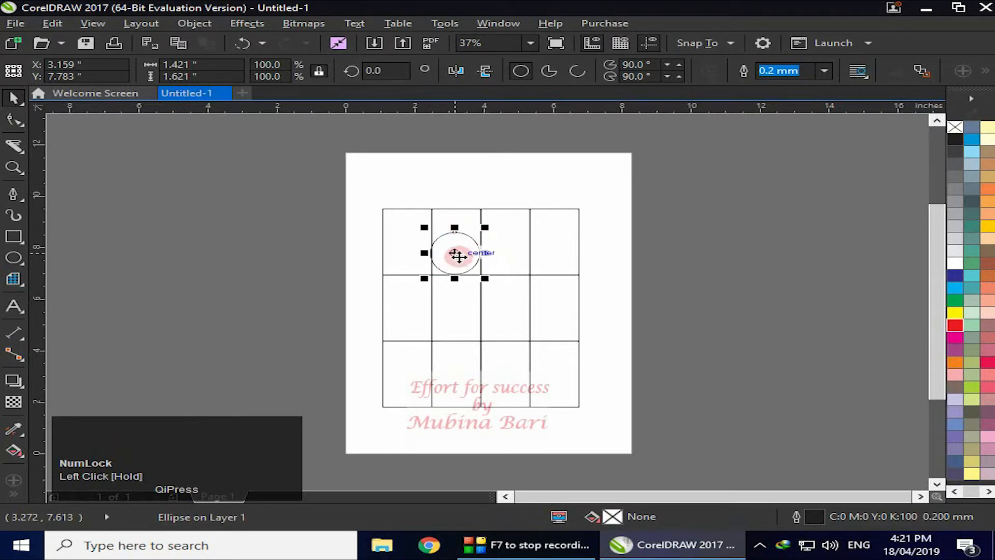
Place a copy of the ellipse beside the original, in the third cell of the grid's top row.
{"action": "left_click", "coordinate": [455, 253]}
{"action": "left_click_drag", "start_coordinate": [455, 253], "coordinate": [510, 252]}
{"action": "right_click", "coordinate": [510, 252]}
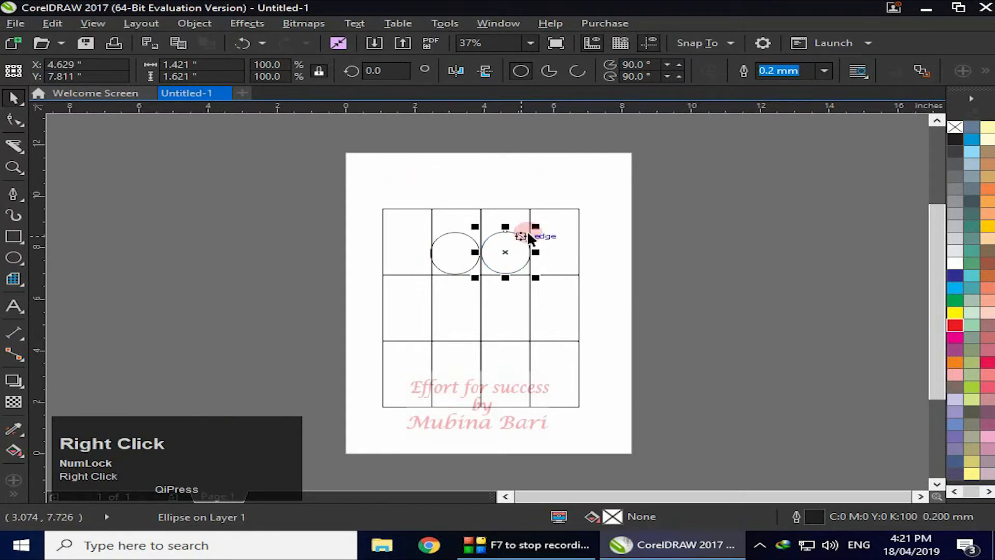
{"action": "left_click", "coordinate": [693, 252]}
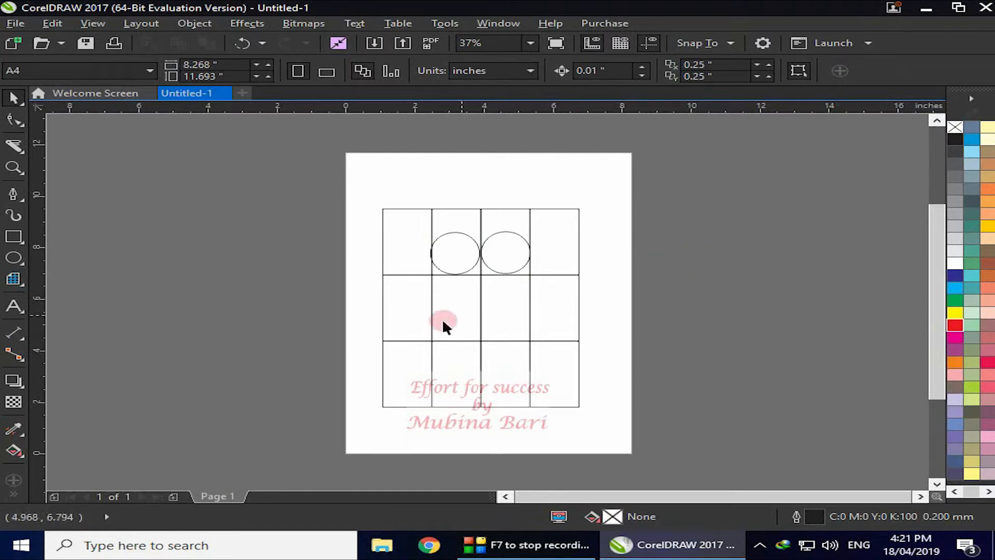
Draw a Pen curve from the first ellipse's outer edge down to the middle grid intersection above the bottom row, ending without a trailing handle.
{"action": "left_click", "coordinate": [23, 197]}
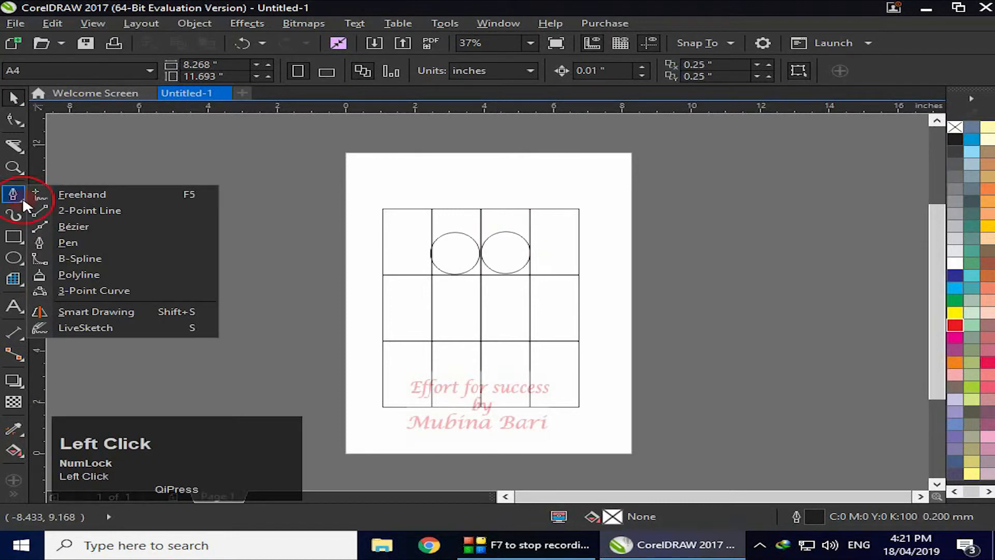
{"action": "left_click", "coordinate": [76, 243]}
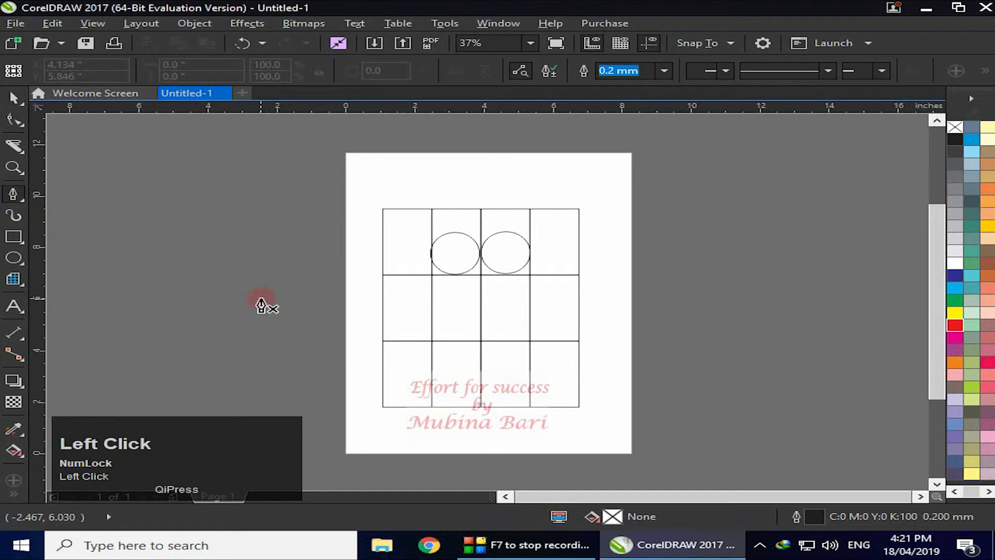
{"action": "left_click", "coordinate": [429, 254]}
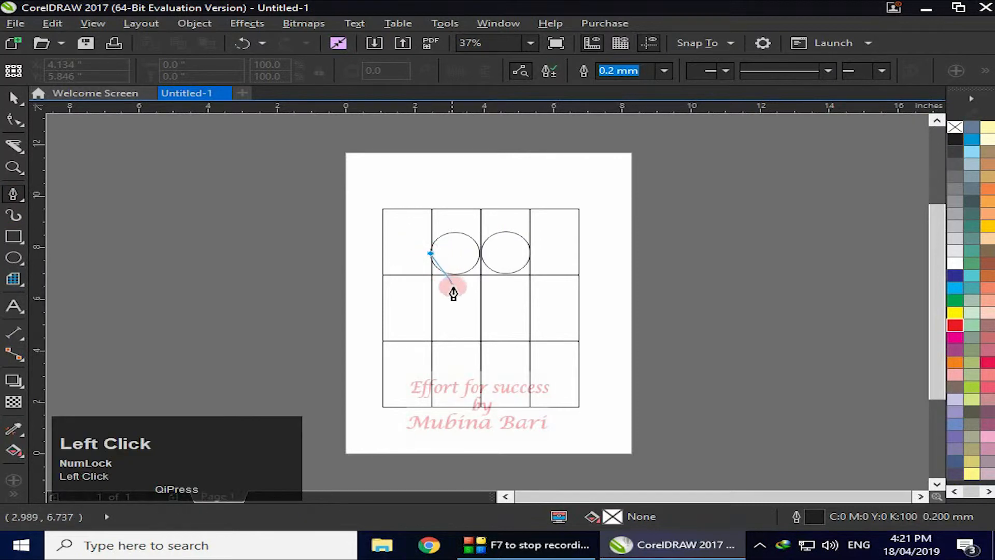
{"action": "left_click_drag", "start_coordinate": [478, 342], "coordinate": [519, 372]}
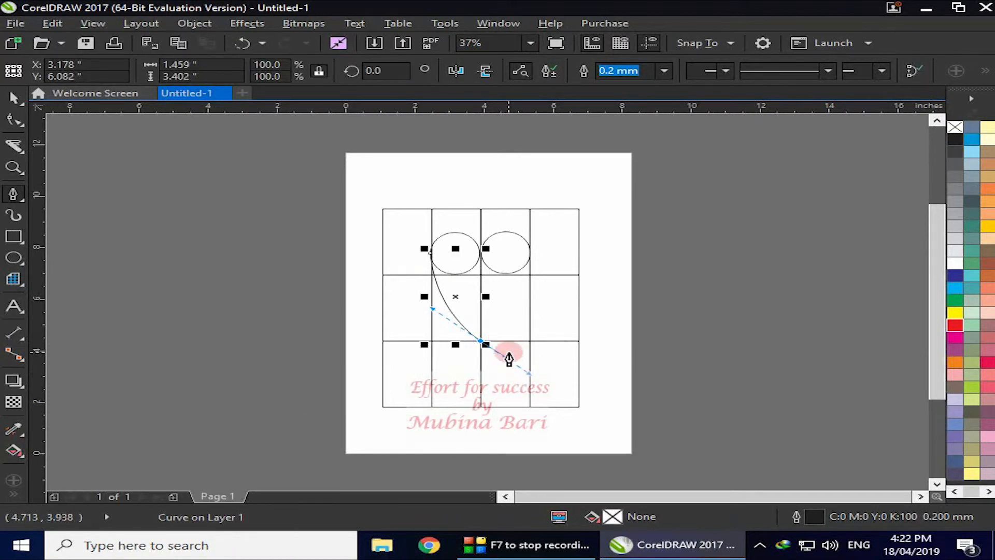
{"action": "key", "text": "alt"}
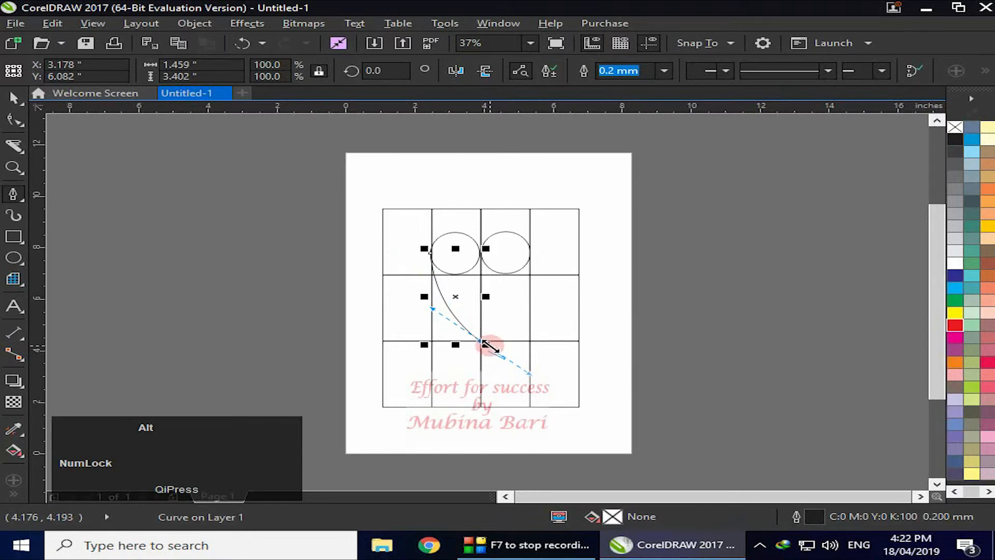
{"action": "left_click", "coordinate": [483, 343], "text": "alt"}
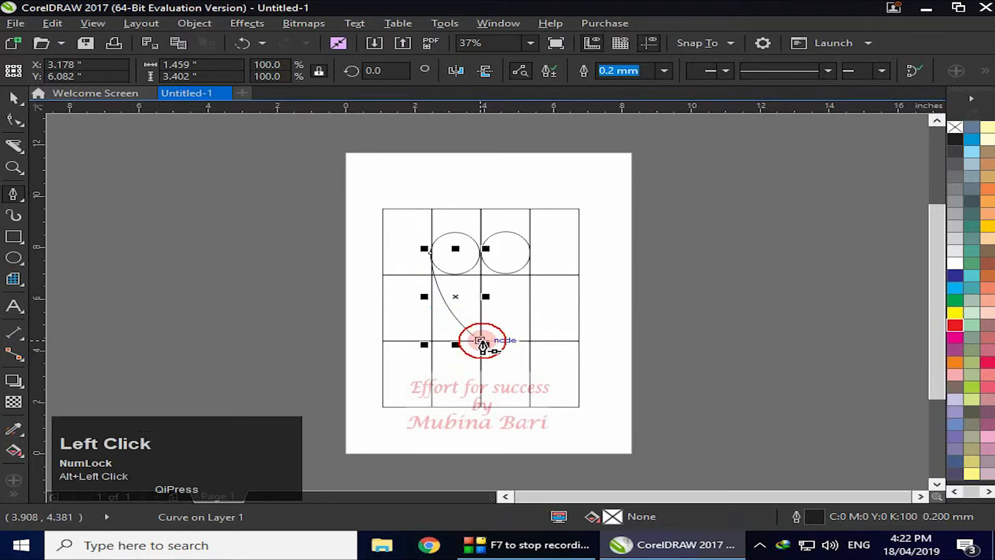
Create a horizontally mirrored copy of the curve to form the heart's opposite side.
{"action": "left_click", "coordinate": [14, 97]}
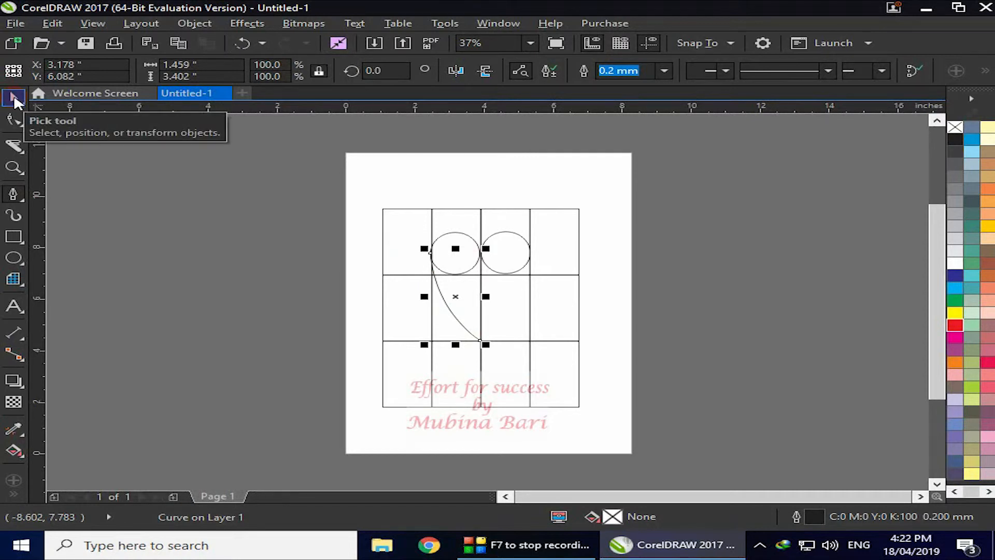
{"action": "left_click", "coordinate": [14, 97]}
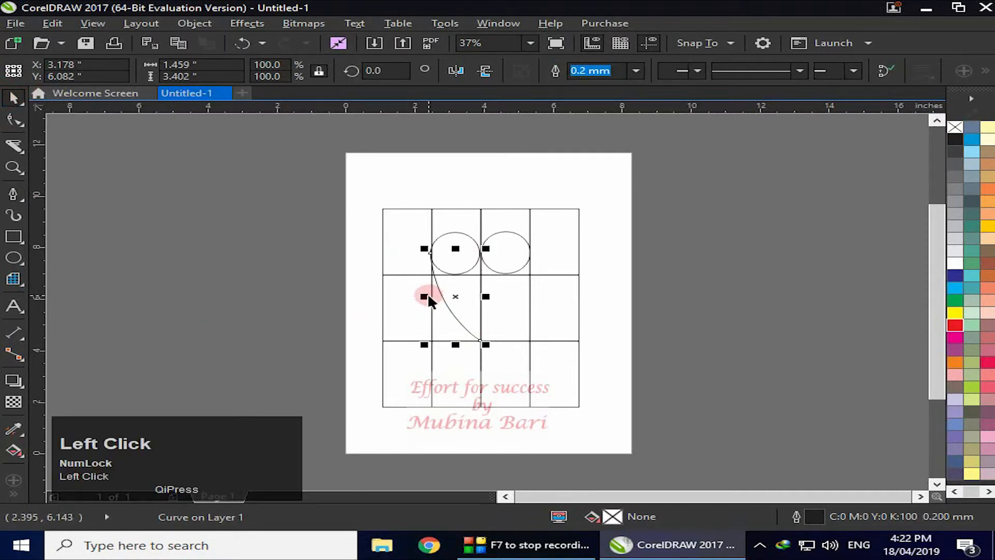
{"action": "left_click_drag", "start_coordinate": [425, 296], "coordinate": [523, 290]}
{"action": "right_click", "coordinate": [523, 290]}
Delete the graph paper grid behind the heart outline.
{"action": "left_click", "coordinate": [394, 409]}
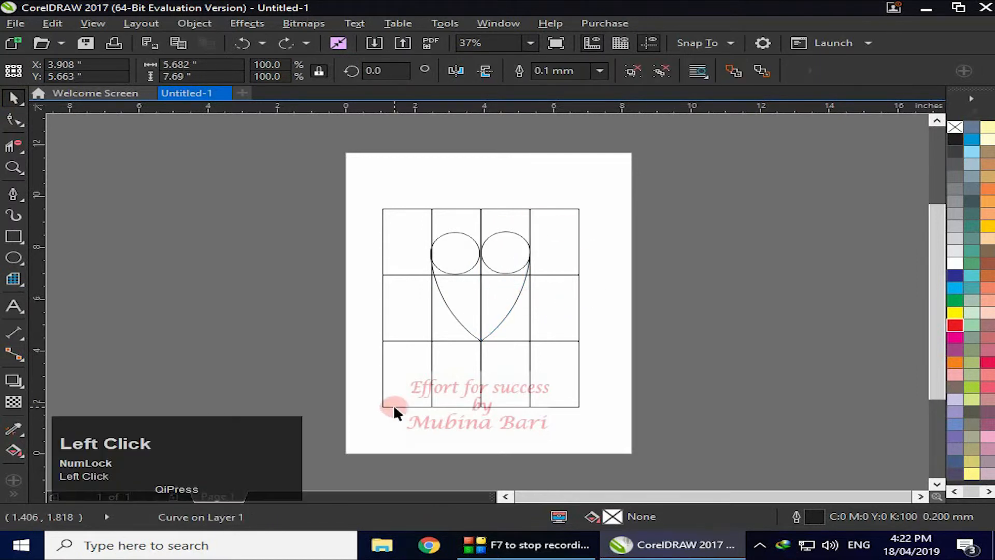
{"action": "key", "text": "Delete"}
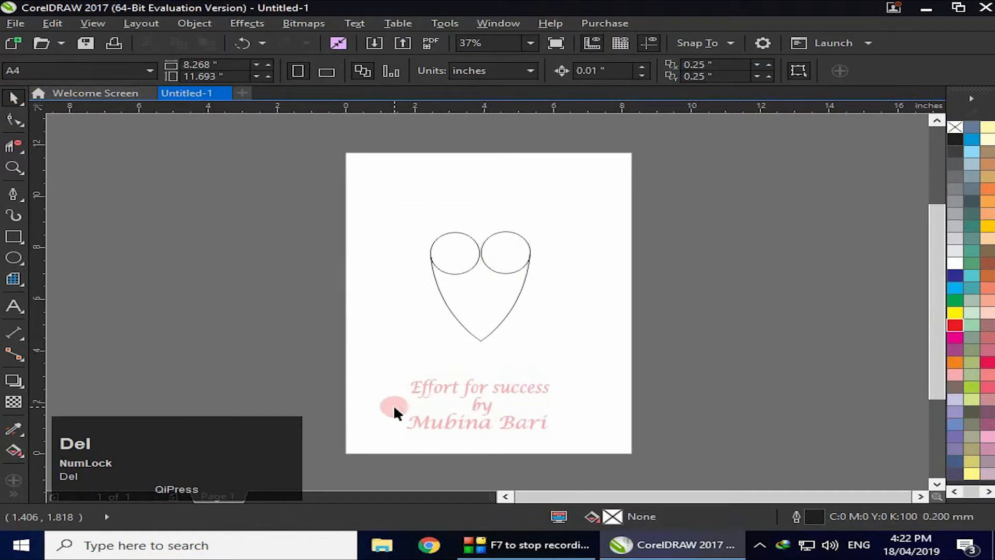
Stretch the left ellipse to about 1.47 inches wide and the right one to about 1.52 inches so they overlap at the centre.
{"action": "left_click", "coordinate": [490, 266]}
{"action": "left_click", "coordinate": [14, 168]}
{"action": "left_click_drag", "start_coordinate": [455, 223], "coordinate": [507, 285]}
{"action": "left_click", "coordinate": [475, 324]}
{"action": "left_click_drag", "start_coordinate": [477, 300], "coordinate": [488, 297]}
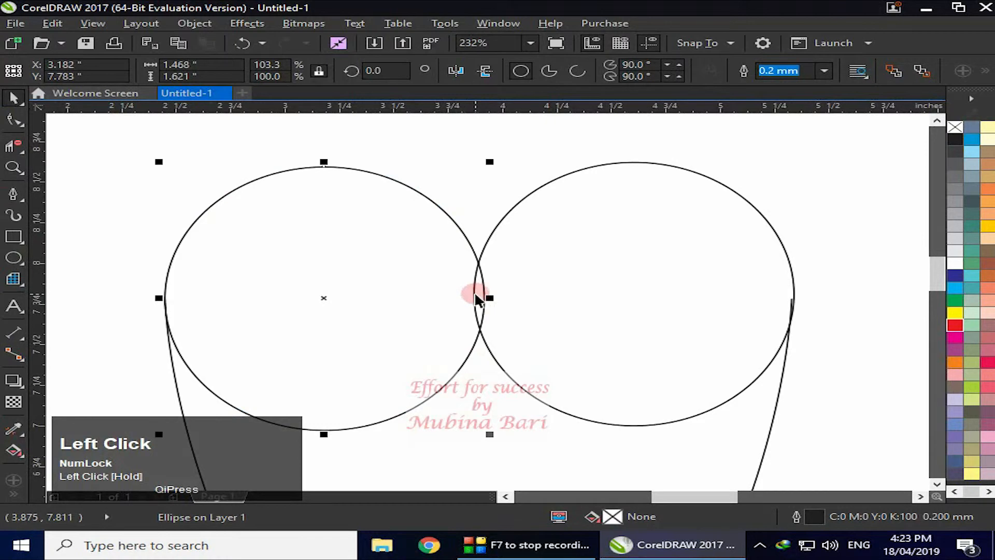
{"action": "left_click", "coordinate": [471, 293]}
{"action": "left_click_drag", "start_coordinate": [472, 293], "coordinate": [457, 294]}
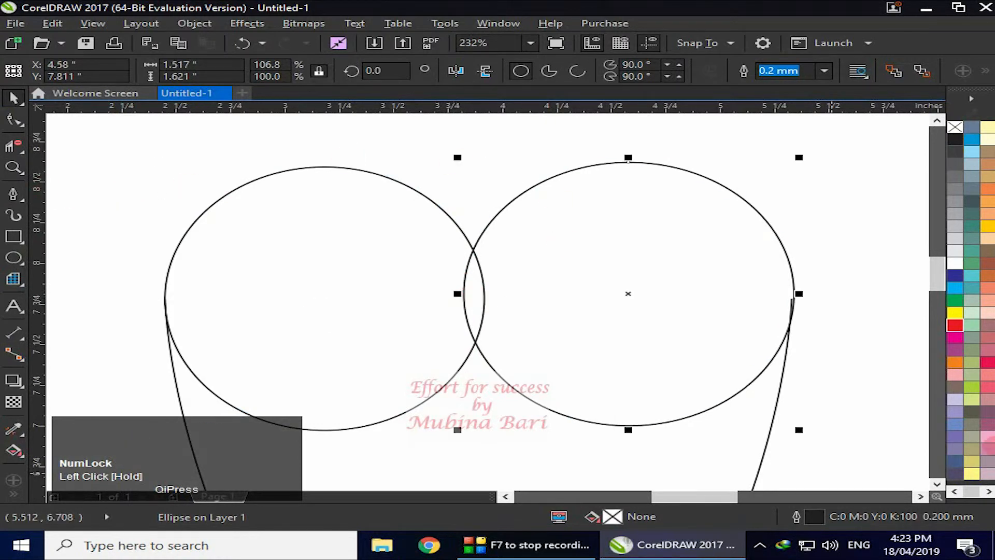
Remove the lower arcs and the overlapping inner segments of both ellipses with Virtual Segment Delete, leaving only the heart's outer outline.
{"action": "left_click", "coordinate": [11, 144]}
{"action": "left_click", "coordinate": [346, 428]}
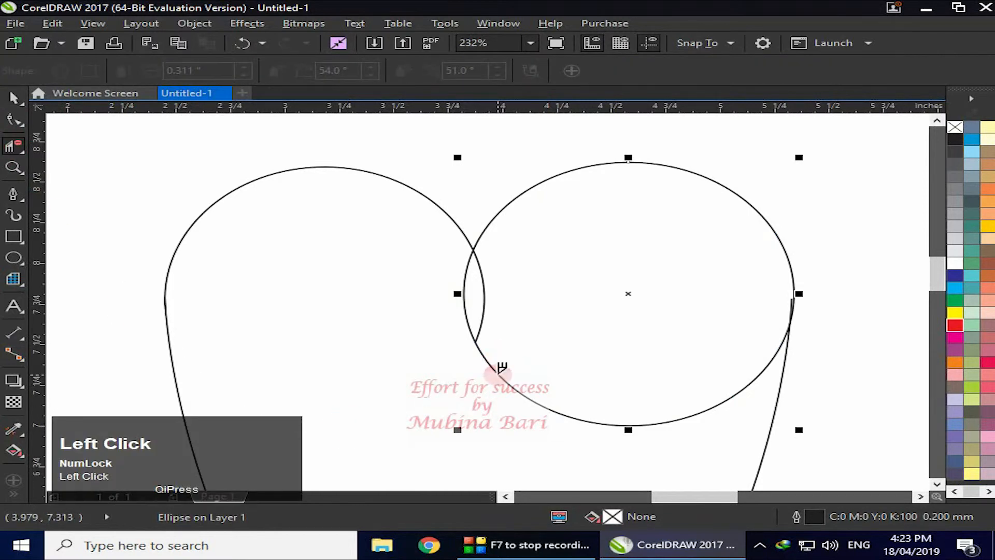
{"action": "left_click", "coordinate": [500, 369]}
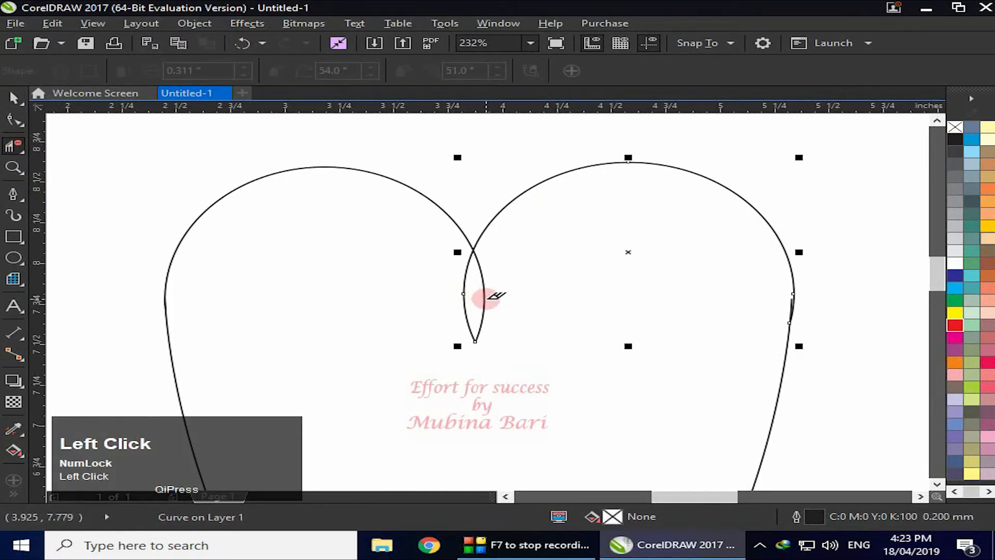
{"action": "left_click", "coordinate": [484, 292]}
{"action": "left_click", "coordinate": [465, 286]}
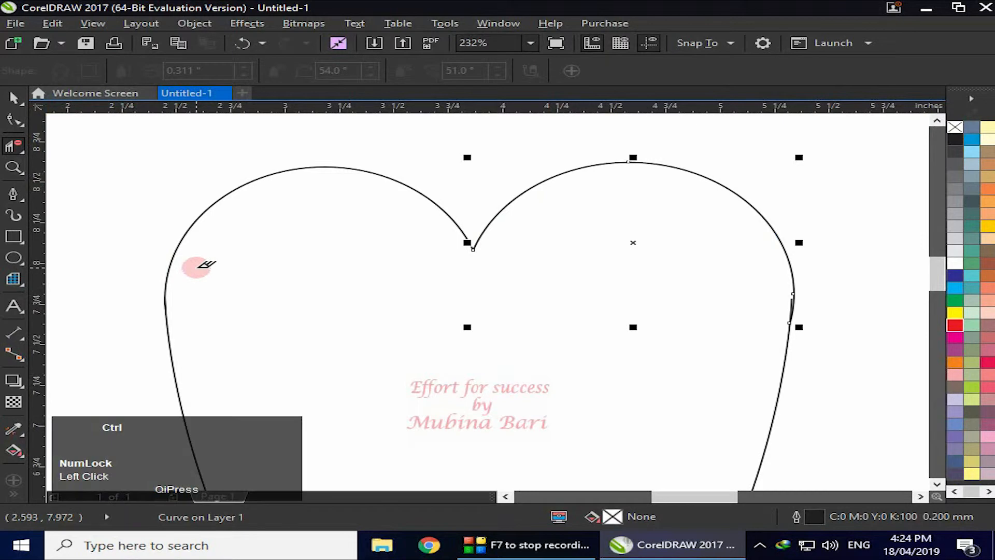
Select all four heart pieces and combine them into a single curve.
{"action": "key", "text": "shift+F4"}
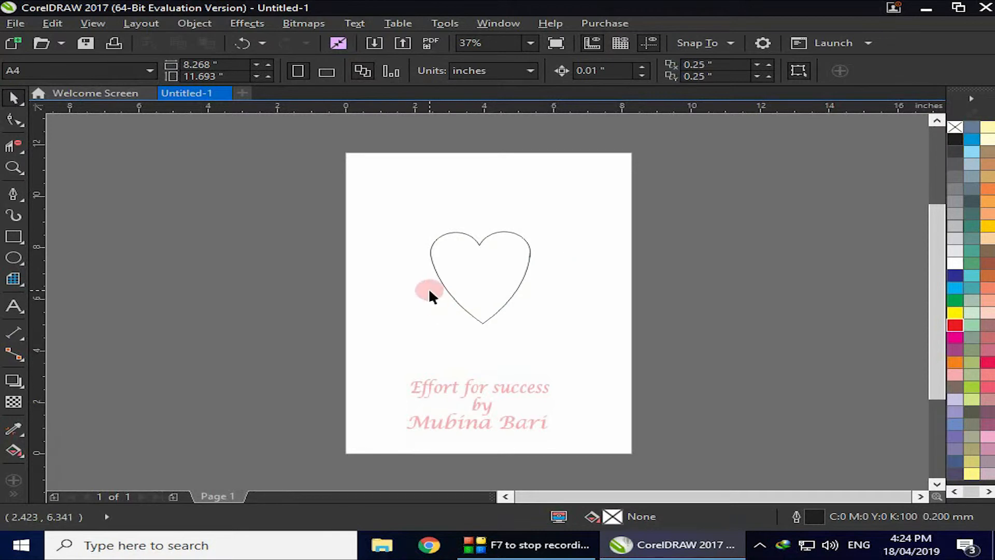
{"action": "left_click_drag", "start_coordinate": [392, 205], "coordinate": [574, 356]}
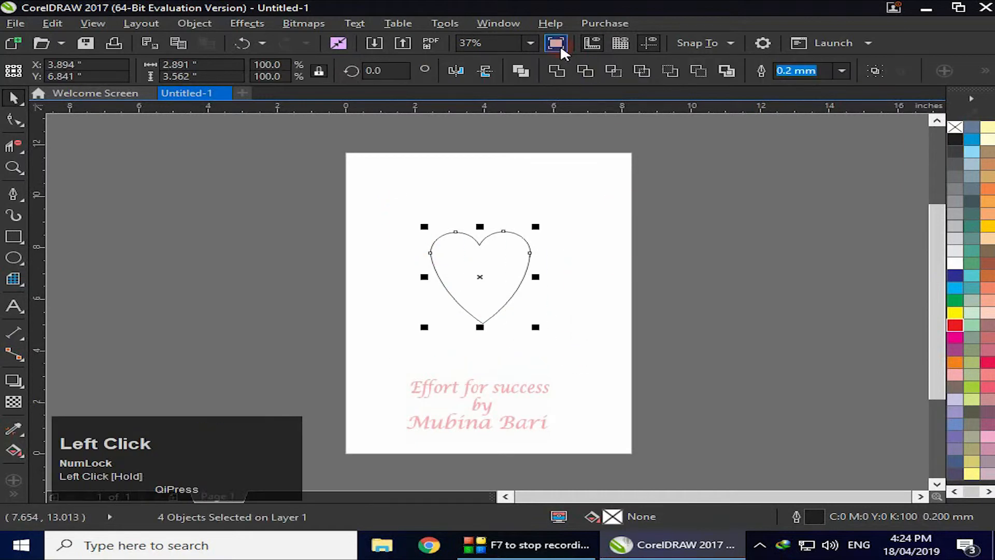
{"action": "left_click", "coordinate": [520, 71]}
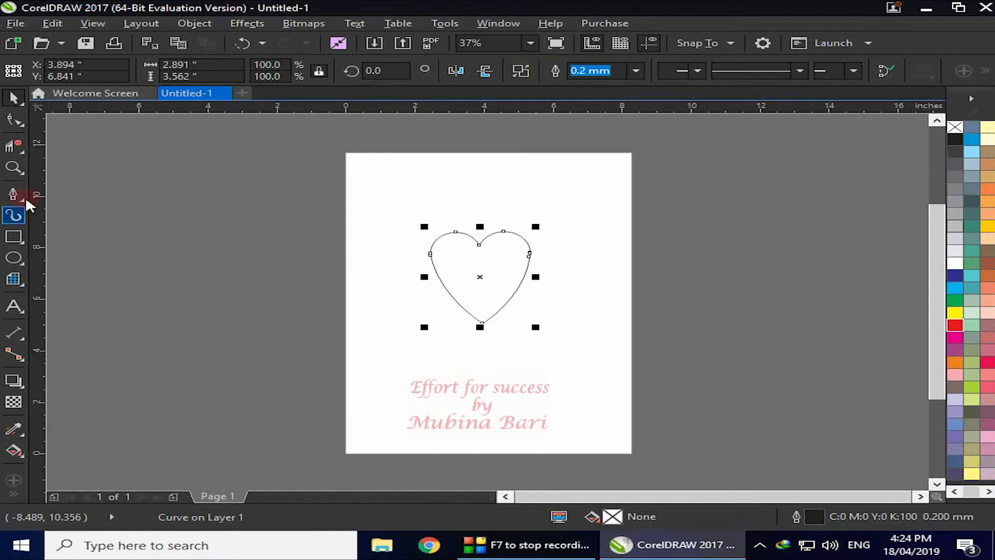
Join the two end nodes at the heart's bottom point with the Shape tool.
{"action": "left_click", "coordinate": [16, 120]}
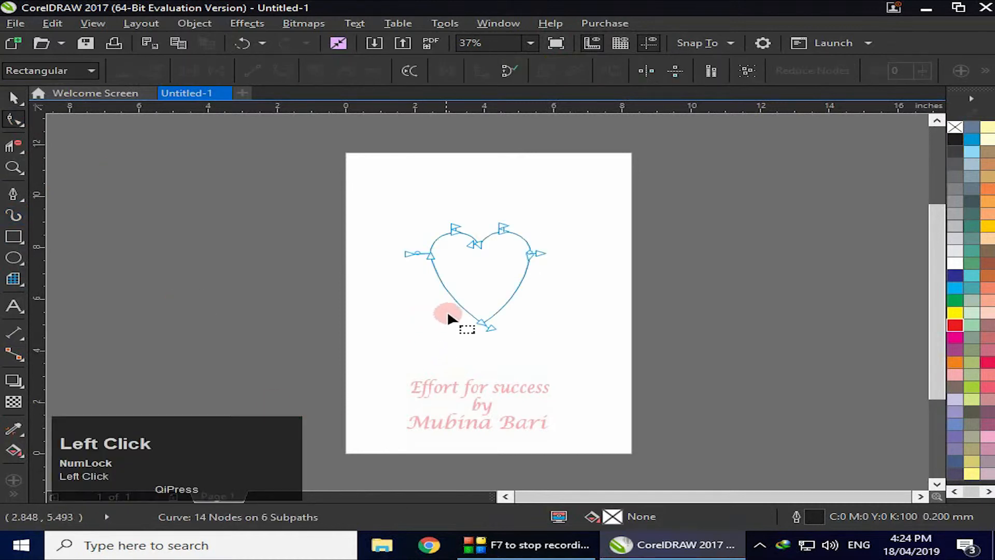
{"action": "left_click_drag", "start_coordinate": [467, 308], "coordinate": [507, 342]}
{"action": "left_click", "coordinate": [200, 68]}
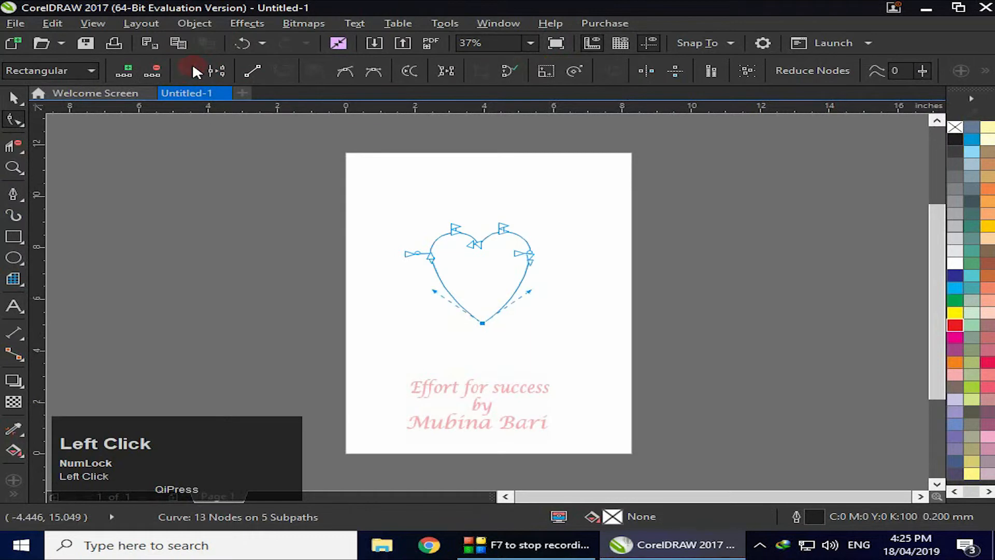
Join the paired end nodes at the heart's left side, right side and top notch to close the curve.
{"action": "left_click_drag", "start_coordinate": [386, 225], "coordinate": [443, 272]}
{"action": "left_click", "coordinate": [191, 71]}
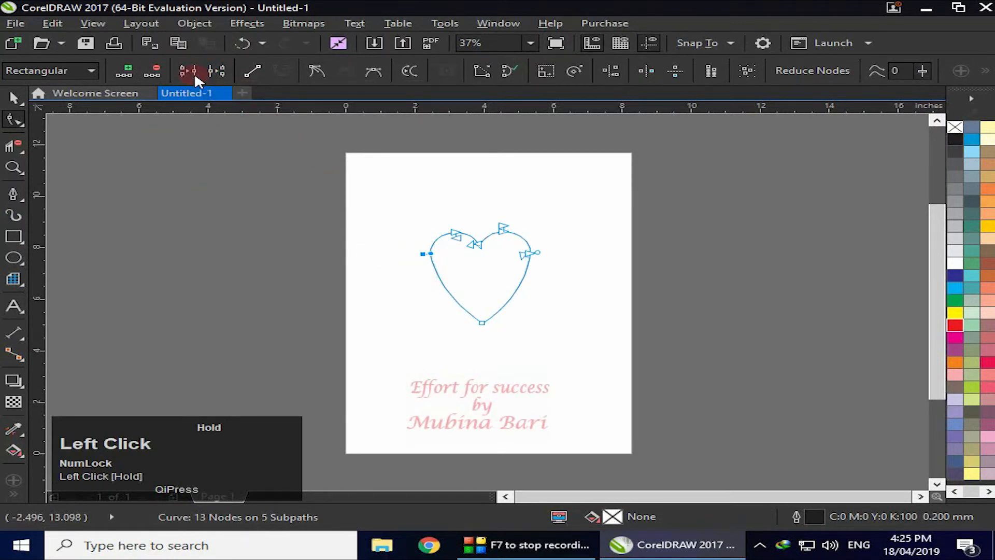
{"action": "left_click", "coordinate": [452, 324]}
{"action": "left_click_drag", "start_coordinate": [515, 239], "coordinate": [546, 267]}
{"action": "left_click", "coordinate": [189, 70]}
{"action": "left_click_drag", "start_coordinate": [471, 229], "coordinate": [493, 260]}
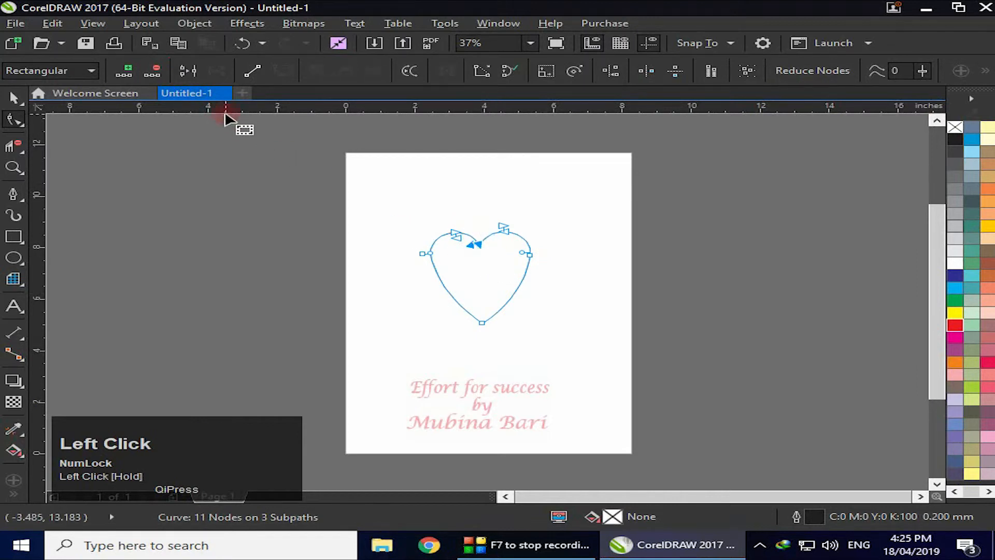
{"action": "left_click", "coordinate": [188, 72]}
{"action": "left_click", "coordinate": [696, 290]}
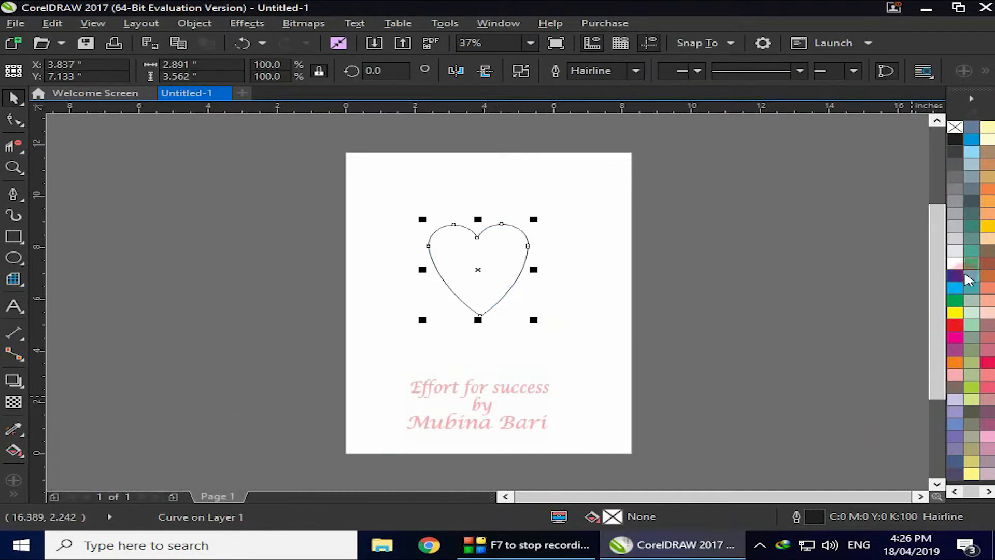
Fill the heart with red (C:0 M:100 Y:100 K:0).
{"action": "left_click", "coordinate": [956, 326]}
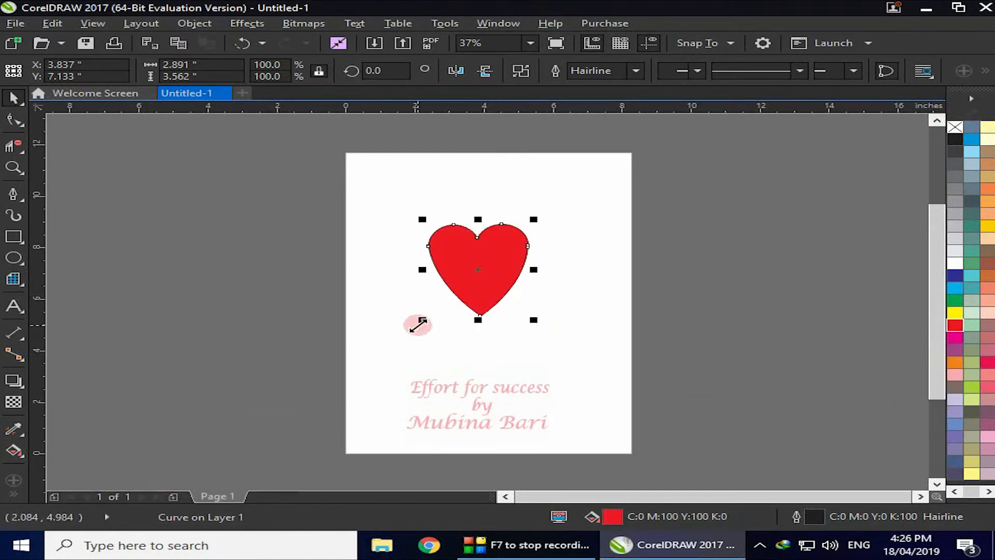
{"action": "left_click", "coordinate": [438, 368]}
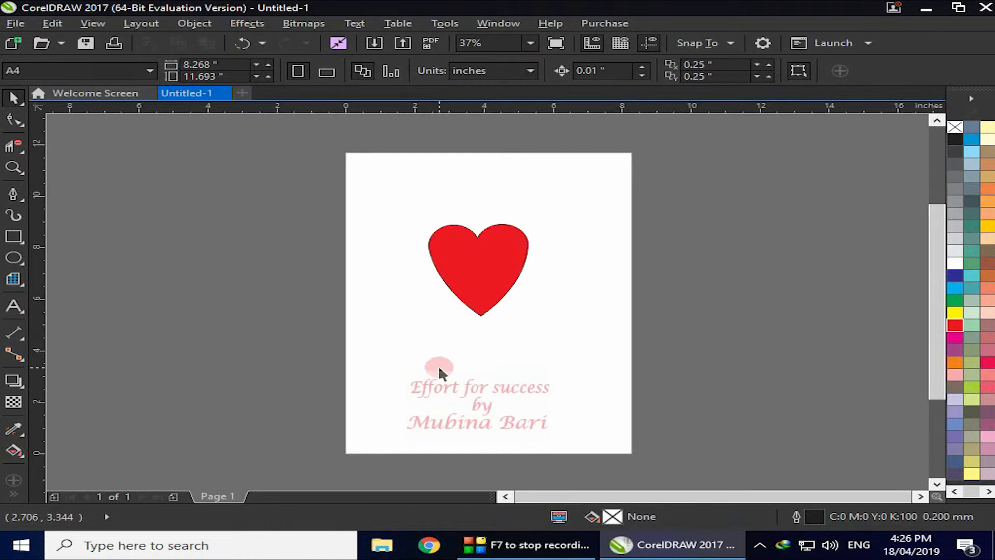
Remove the heart's outline and move it off the page's left side to about X -7.2, Y 10.4 inches.
{"action": "left_click", "coordinate": [496, 263]}
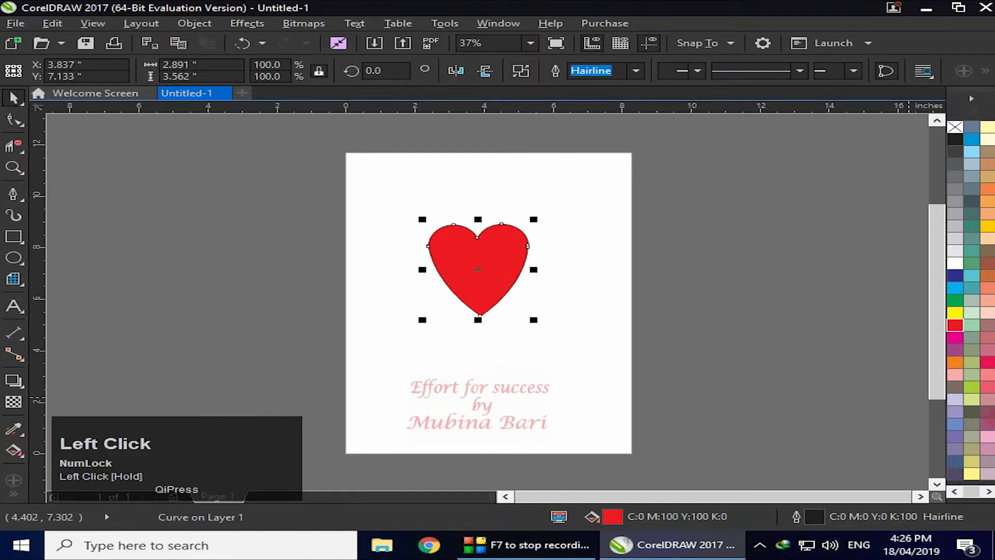
{"action": "right_click", "coordinate": [955, 127]}
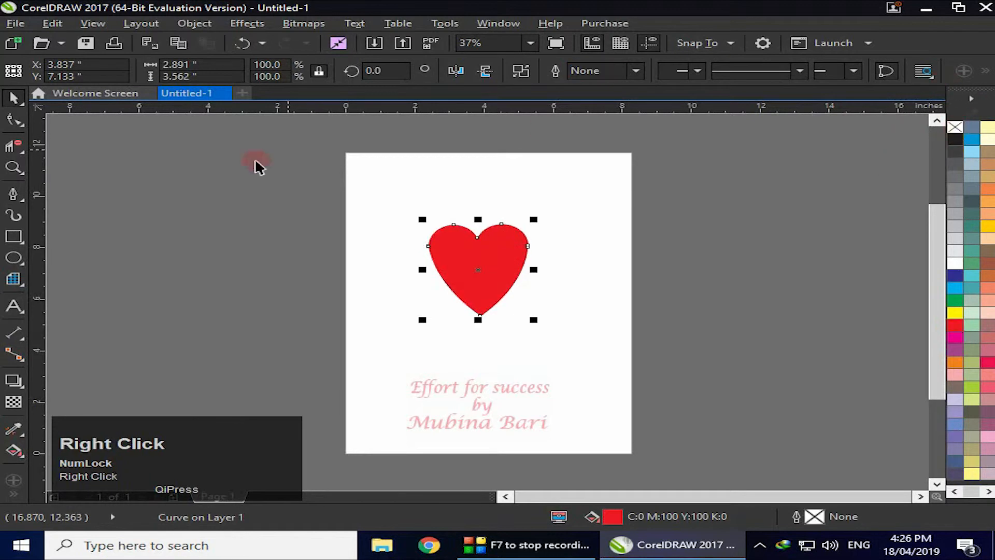
{"action": "left_click_drag", "start_coordinate": [475, 269], "coordinate": [101, 195]}
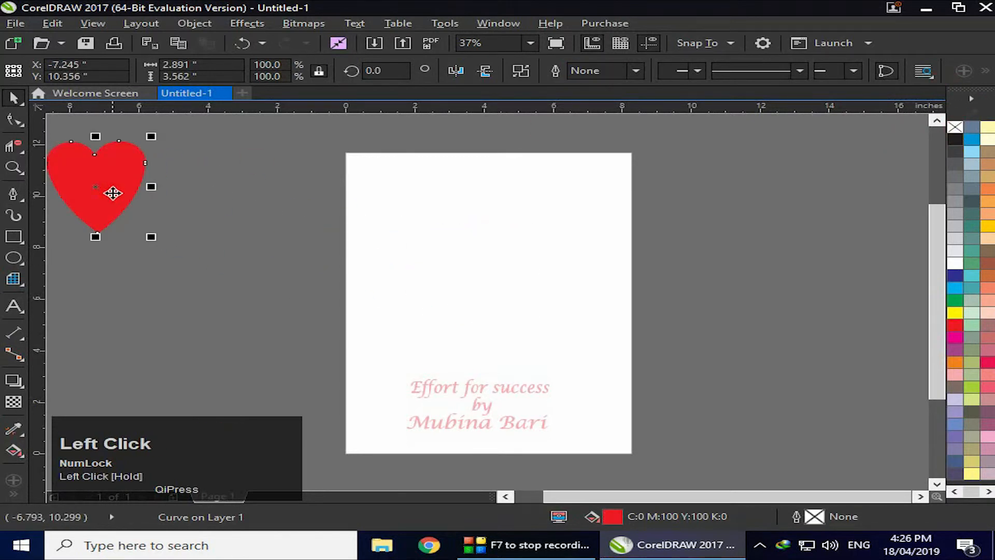
Draw a 10 by 10 graph paper grid about 7.2 inches wide and high on the page and fill it pink.
{"action": "left_click", "coordinate": [13, 279]}
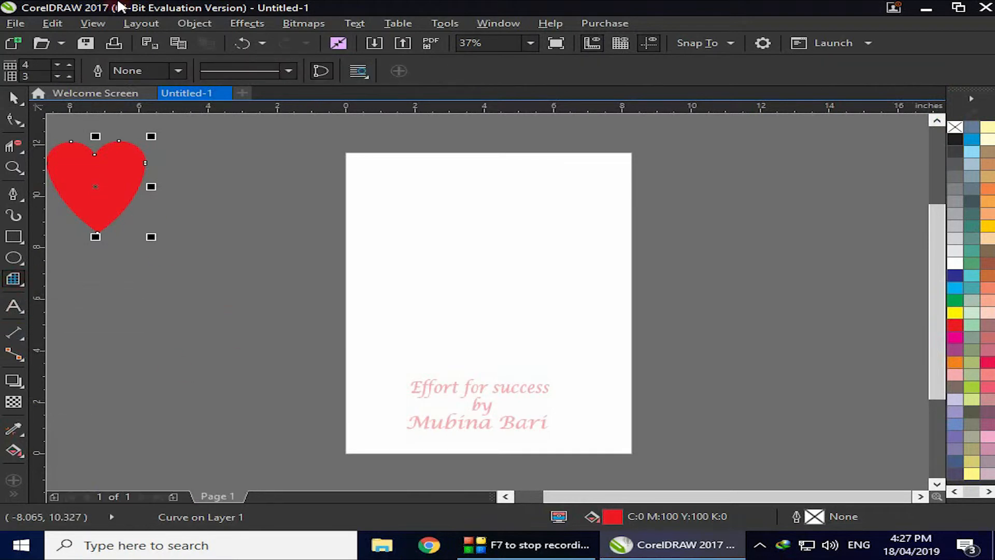
{"action": "left_click_drag", "start_coordinate": [71, 63], "coordinate": [70, 63]}
{"action": "left_click", "coordinate": [69, 76]}
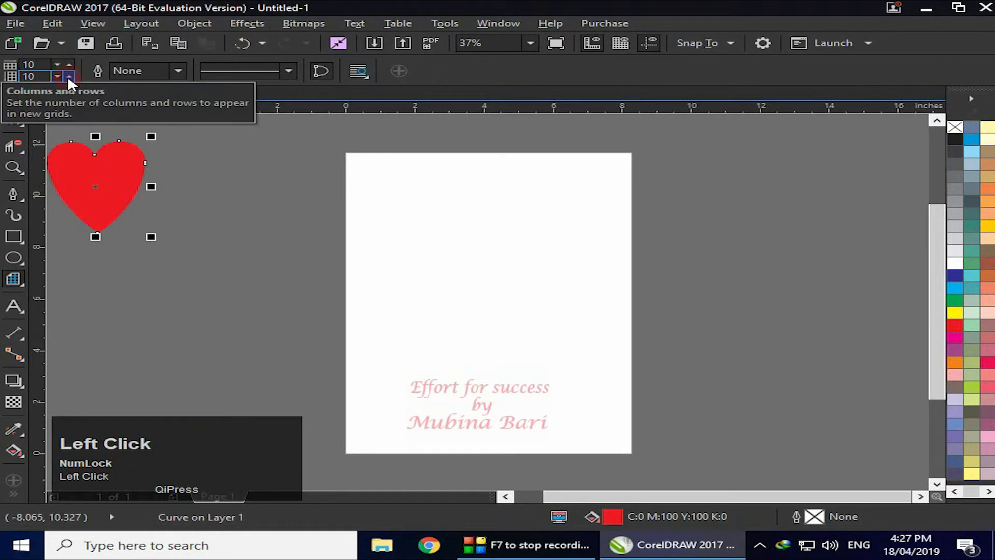
{"action": "left_click_drag", "start_coordinate": [366, 222], "coordinate": [614, 407]}
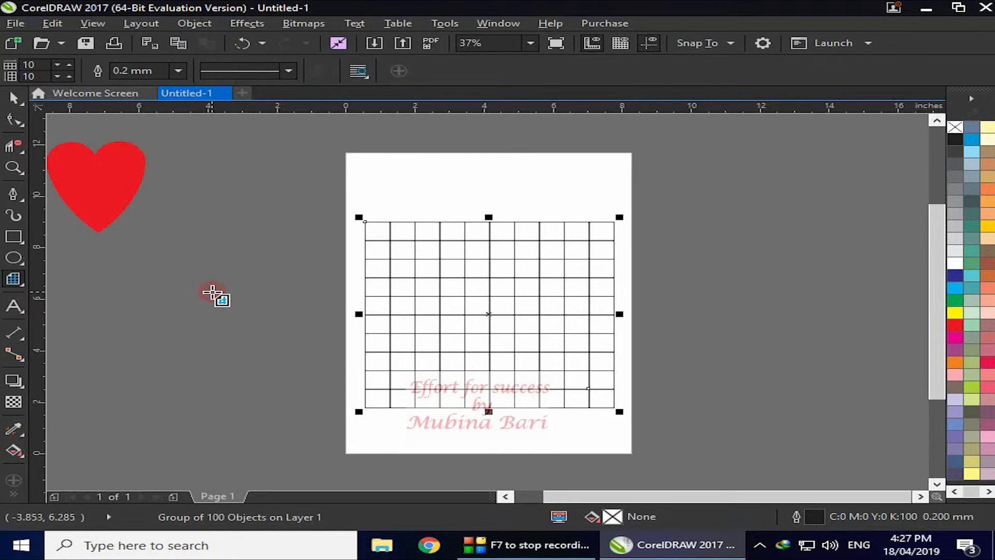
{"action": "left_click", "coordinate": [957, 374]}
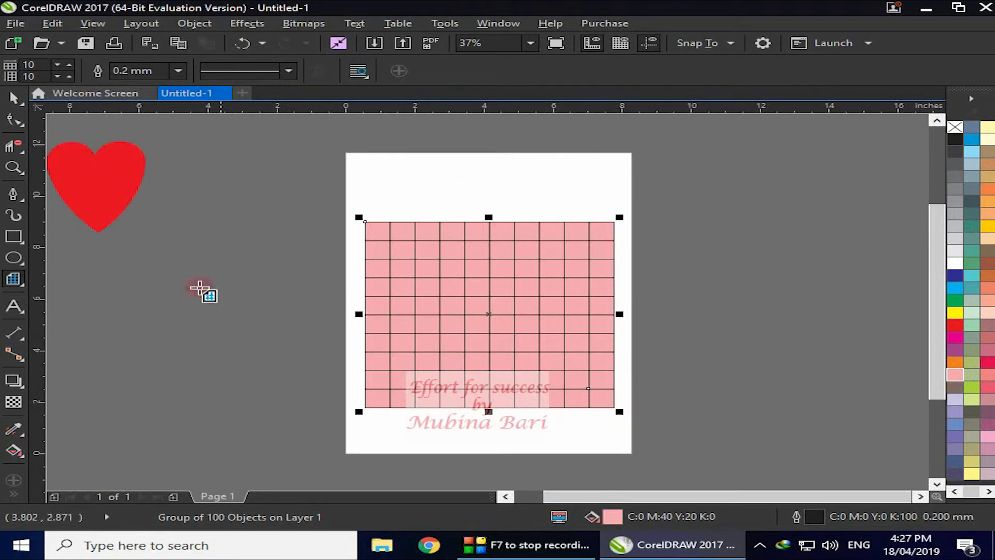
Ungroup the pink grid into individual cells.
{"action": "left_click", "coordinate": [14, 97]}
{"action": "left_click", "coordinate": [222, 307]}
{"action": "left_click", "coordinate": [399, 348]}
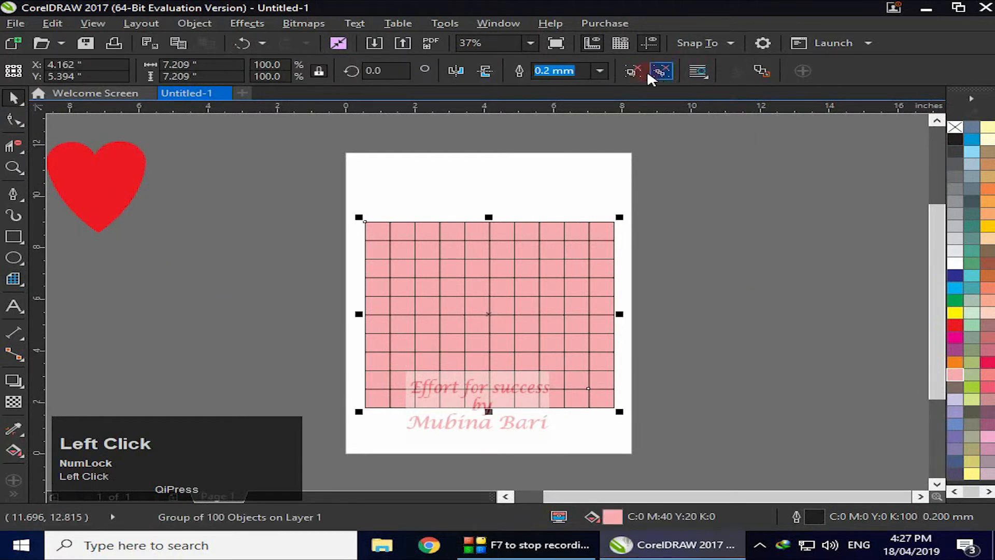
{"action": "left_click", "coordinate": [633, 72]}
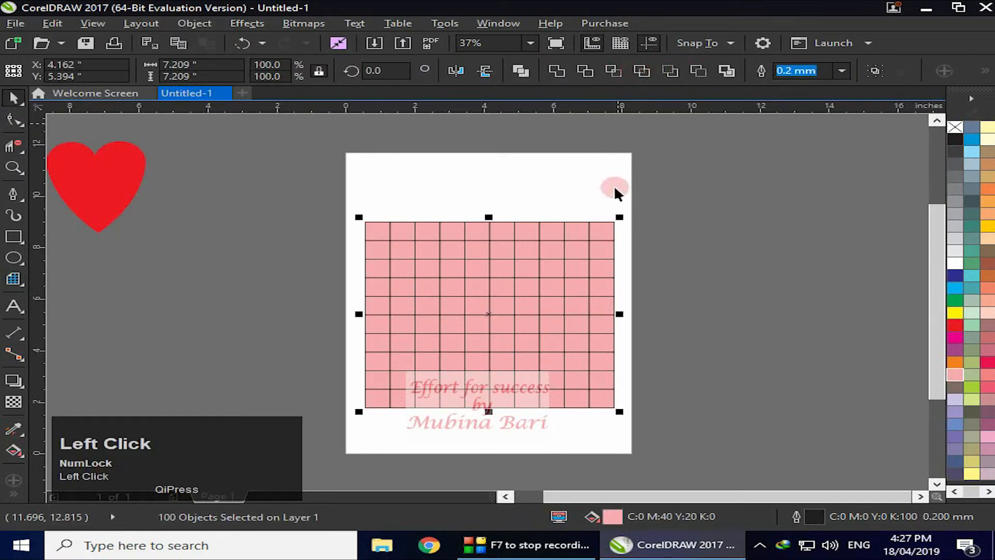
{"action": "left_click", "coordinate": [704, 356]}
Fill the first two cells of the diagonal starting at the grid's upper-left corner with black.
{"action": "left_click", "coordinate": [360, 224]}
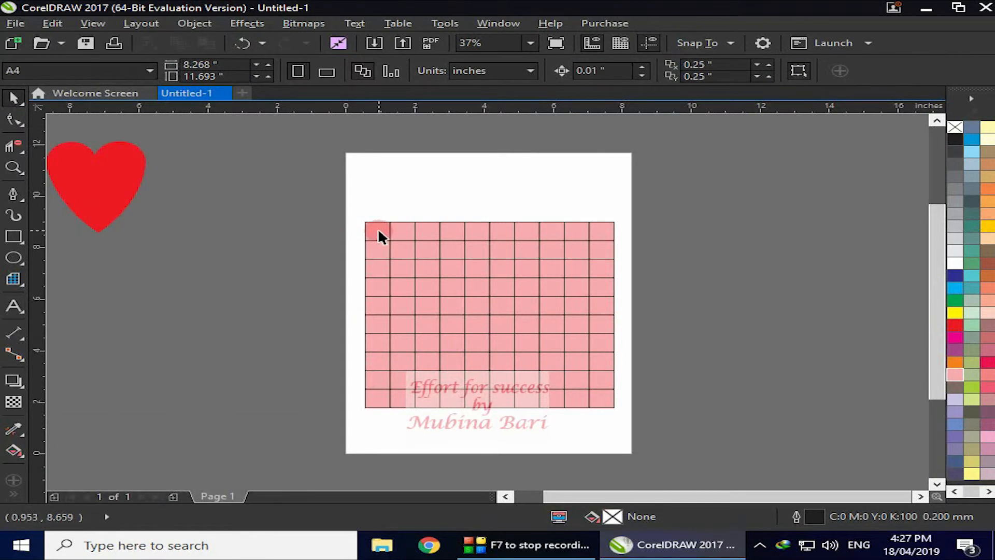
{"action": "left_click", "coordinate": [379, 232]}
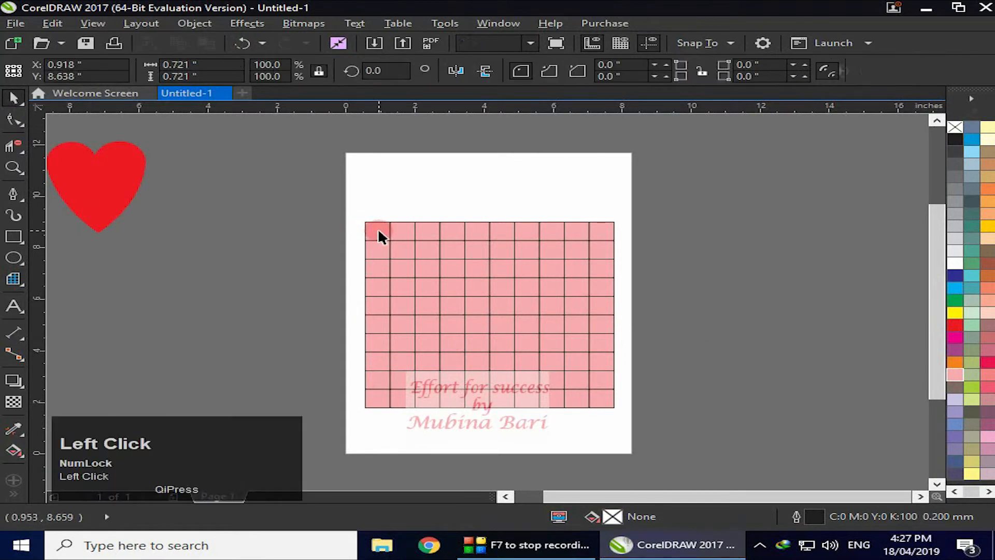
{"action": "left_click", "coordinate": [959, 139]}
{"action": "left_click", "coordinate": [406, 253]}
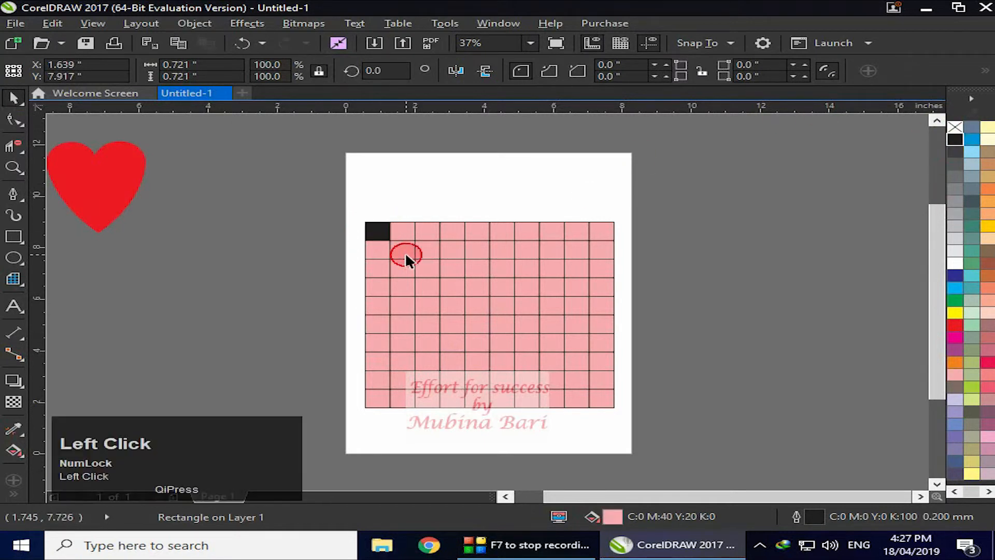
{"action": "left_click", "coordinate": [955, 139]}
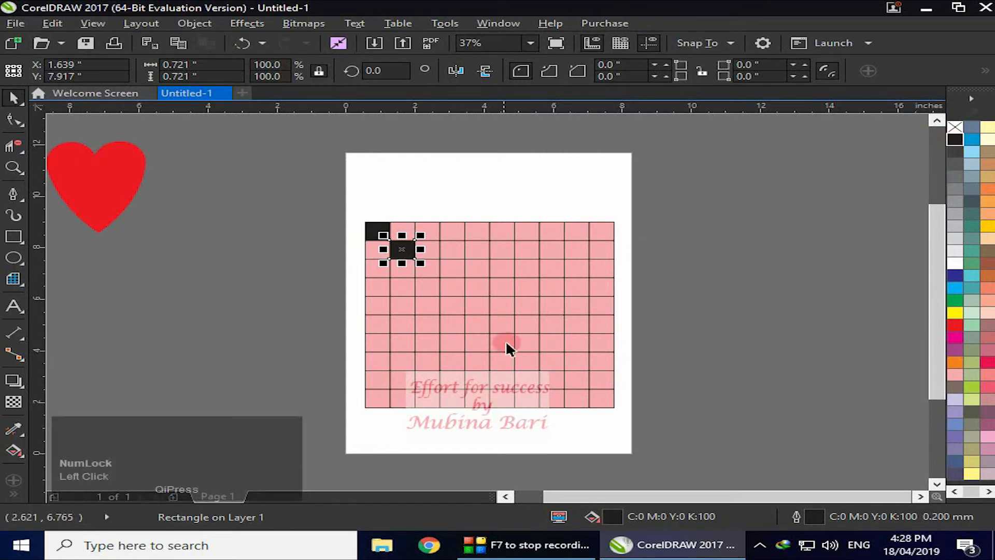
Fill the remaining eight cells of that diagonal, down to the grid's lower-right corner, with black.
{"action": "left_click", "coordinate": [434, 269]}
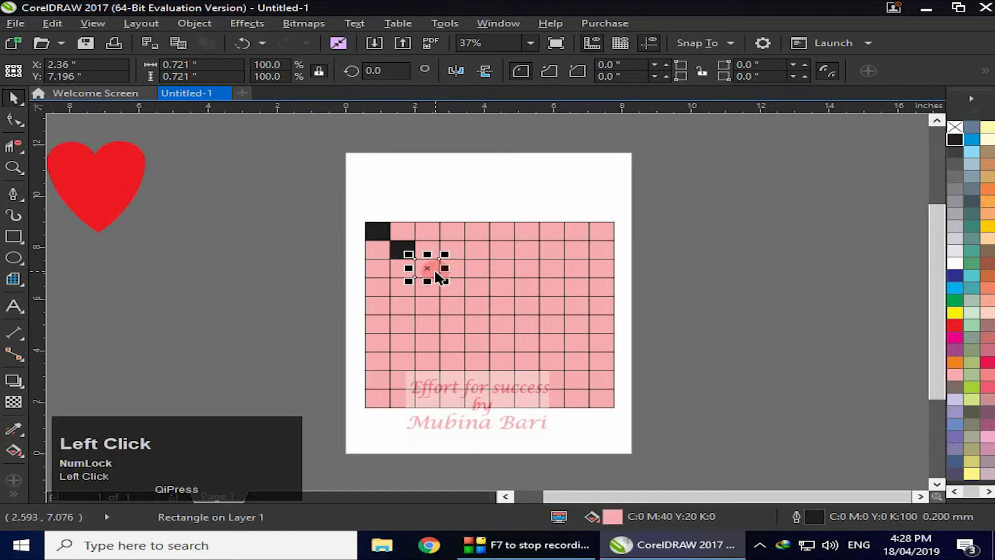
{"action": "left_click", "coordinate": [459, 284], "text": "shift"}
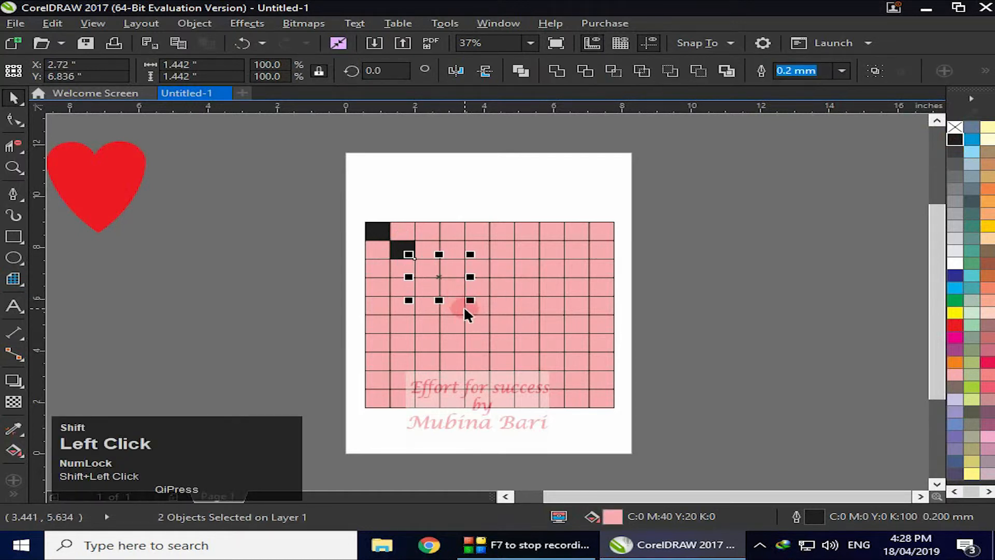
{"action": "left_click", "coordinate": [480, 309], "text": "shift"}
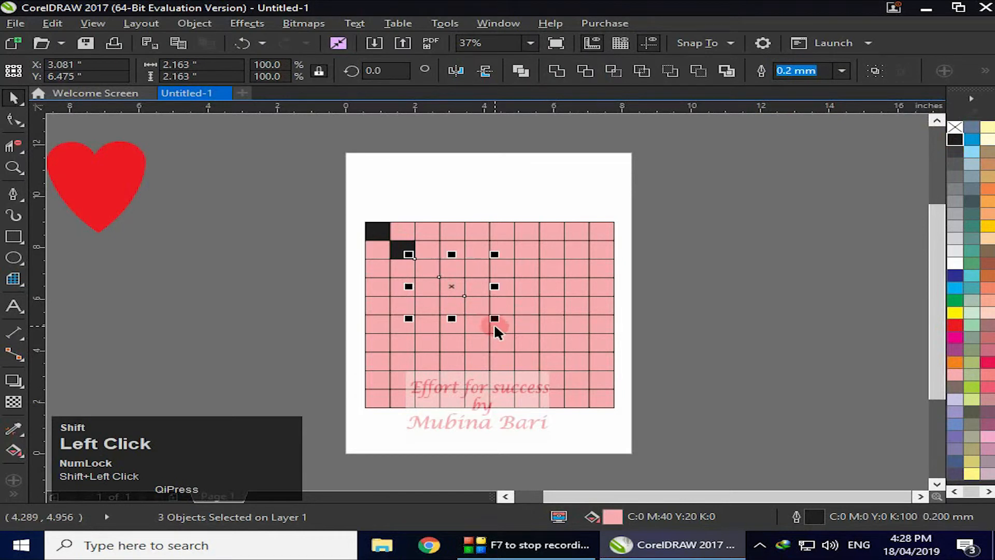
{"action": "left_click", "coordinate": [522, 341], "text": "shift"}
{"action": "left_click", "coordinate": [545, 350], "text": "shift"}
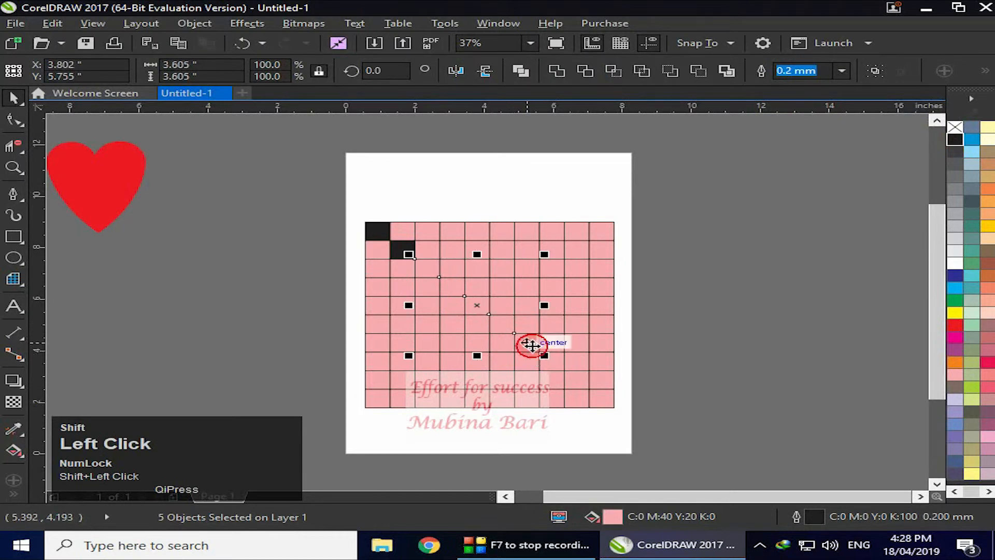
{"action": "left_click", "coordinate": [562, 372], "text": "shift"}
{"action": "left_click", "coordinate": [581, 387], "text": "shift"}
{"action": "left_click", "coordinate": [603, 399], "text": "shift"}
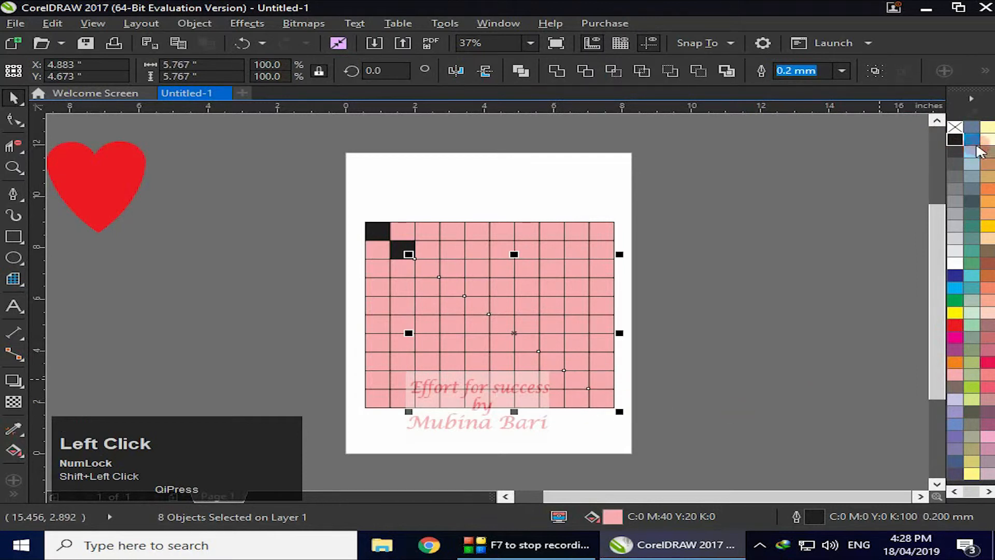
{"action": "left_click", "coordinate": [955, 139]}
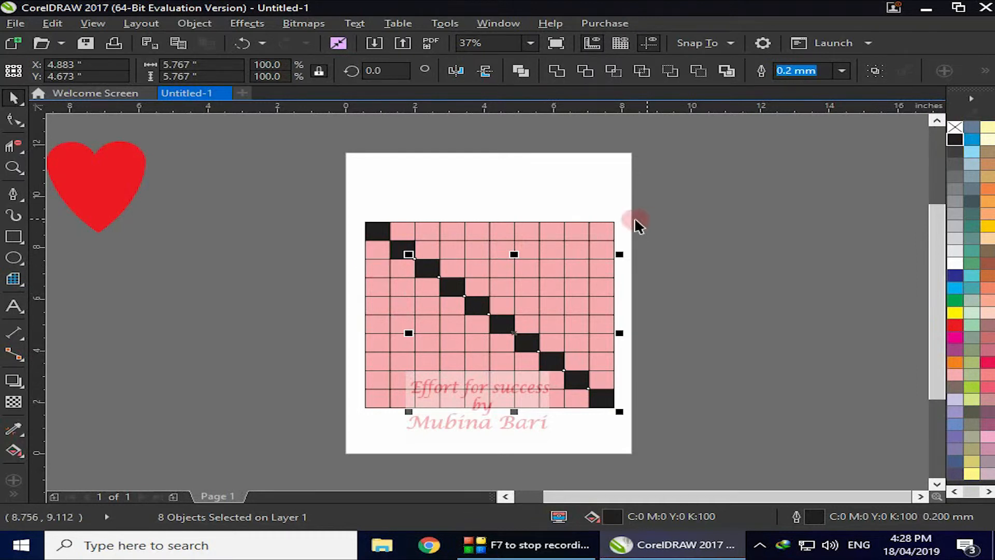
Fill the eight outer cells of the opposite diagonal with black, skipping the two centre cells.
{"action": "left_click", "coordinate": [379, 398]}
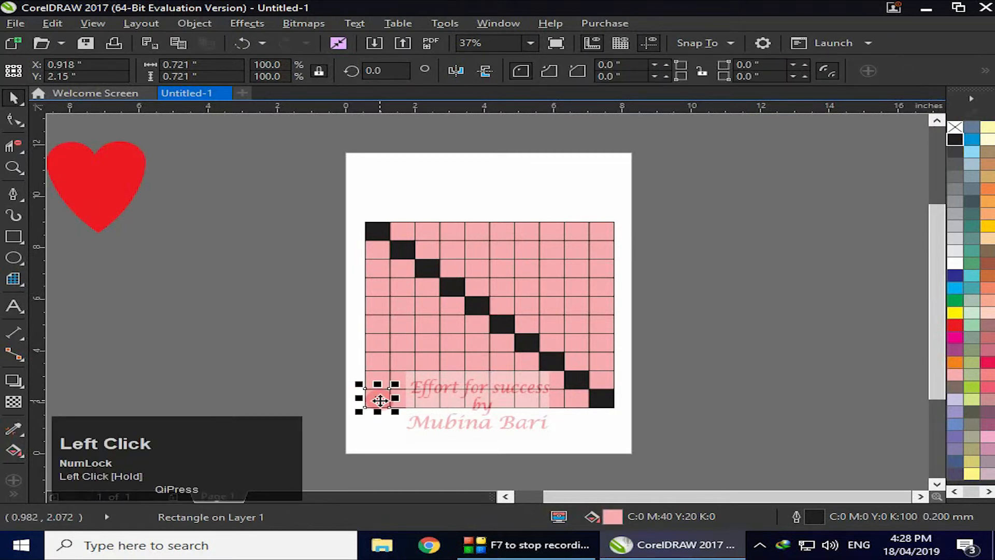
{"action": "left_click", "coordinate": [402, 372], "text": "shift"}
{"action": "left_click", "coordinate": [430, 363], "text": "shift"}
{"action": "left_click", "coordinate": [454, 344], "text": "shift"}
{"action": "left_click", "coordinate": [525, 288], "text": "shift"}
{"action": "left_click", "coordinate": [551, 268], "text": "shift"}
{"action": "left_click", "coordinate": [574, 251], "text": "shift"}
{"action": "left_click", "coordinate": [596, 228], "text": "shift"}
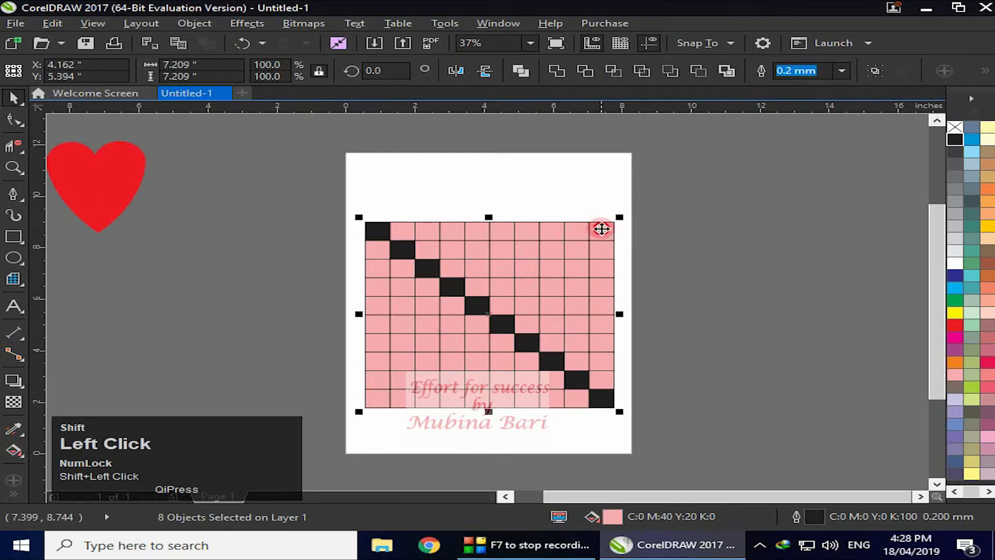
{"action": "left_click", "coordinate": [956, 140]}
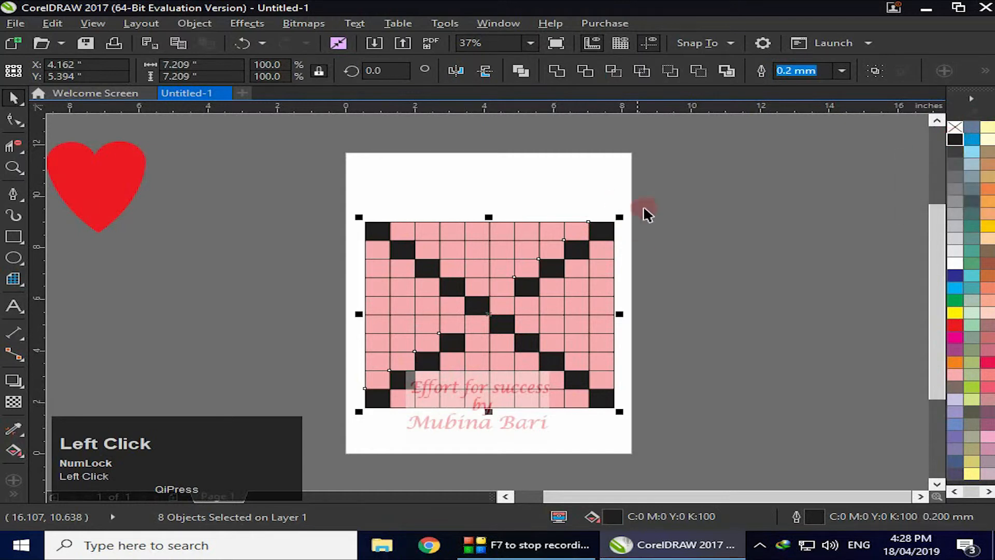
Fill the opposite diagonal's two centre cells with black to complete the X pattern.
{"action": "left_click", "coordinate": [480, 325]}
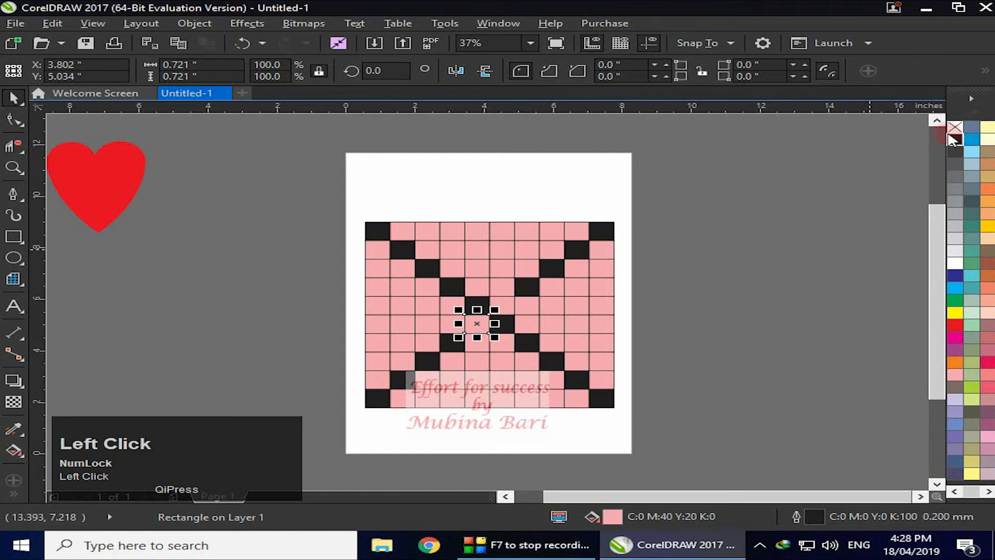
{"action": "left_click", "coordinate": [955, 140]}
{"action": "left_click", "coordinate": [501, 305]}
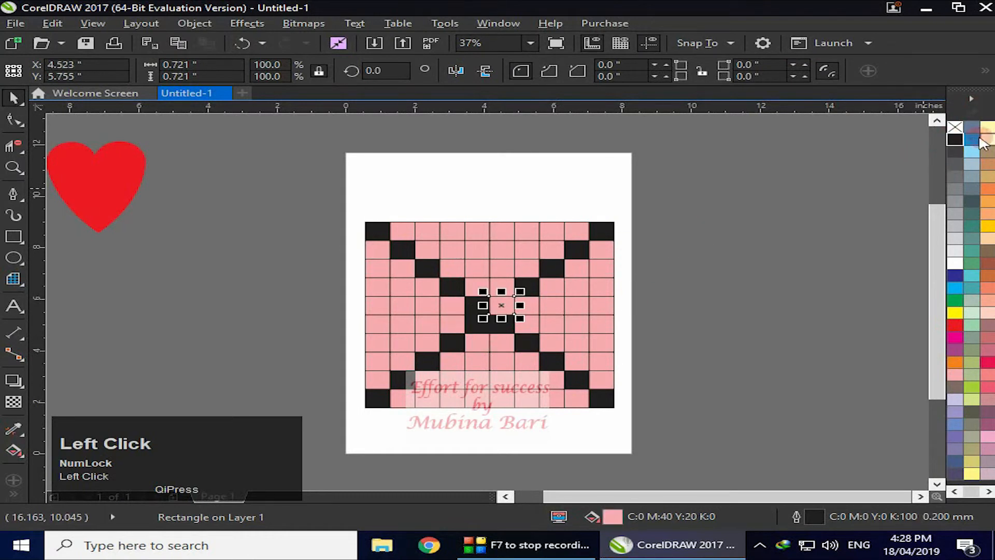
{"action": "left_click", "coordinate": [956, 140]}
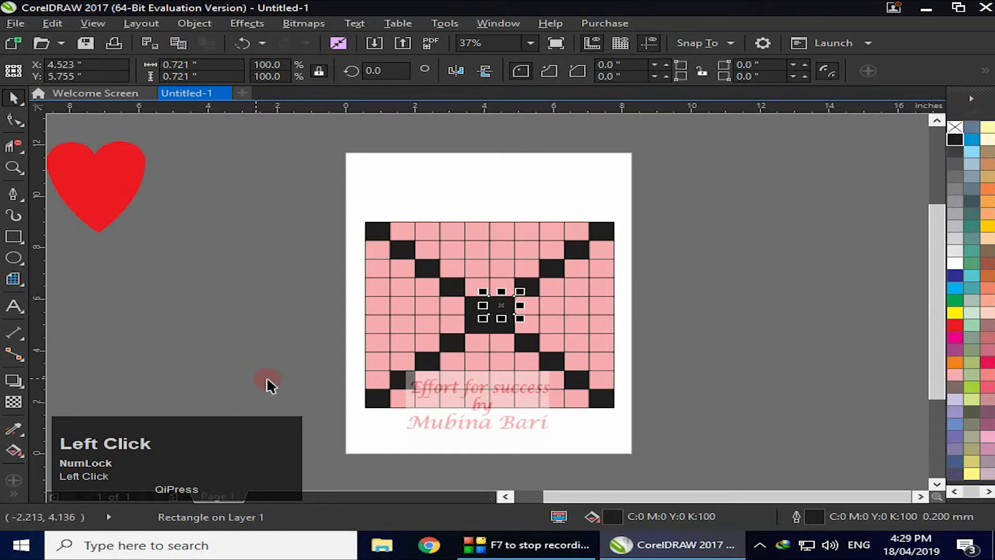
Fill the fifth and sixth cells of the grid's third column with cyan (C:100 M:0 Y:0 K:0).
{"action": "left_click", "coordinate": [423, 304]}
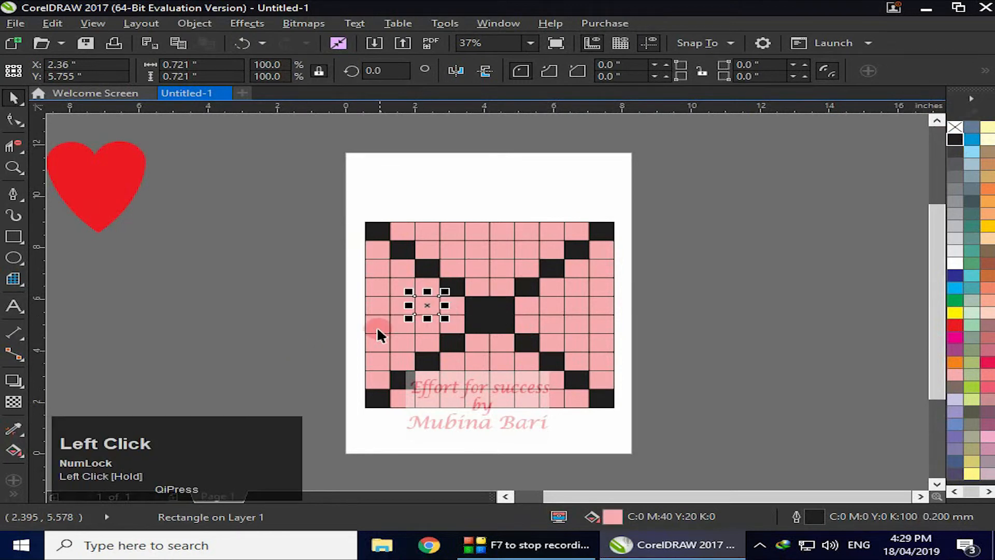
{"action": "left_click", "coordinate": [955, 288]}
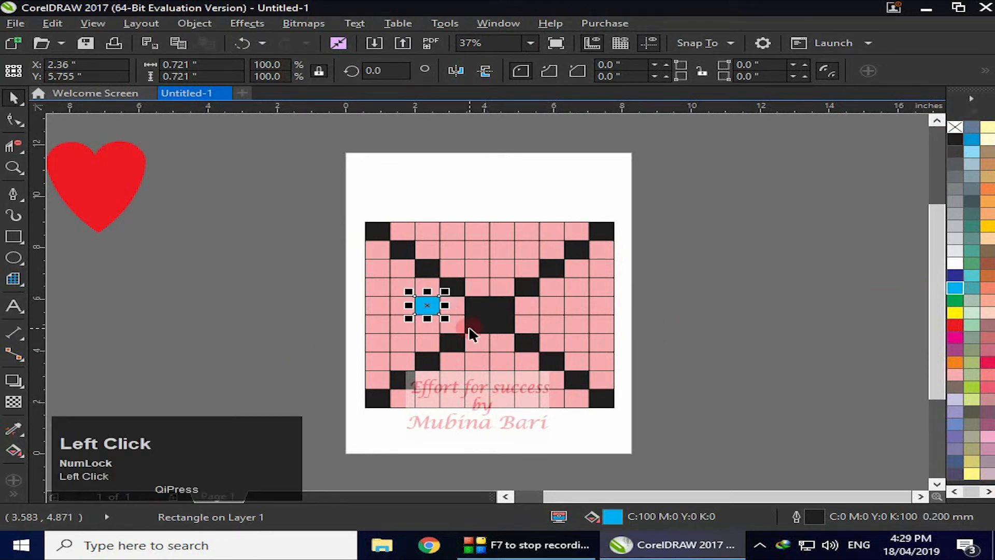
{"action": "left_click", "coordinate": [428, 329]}
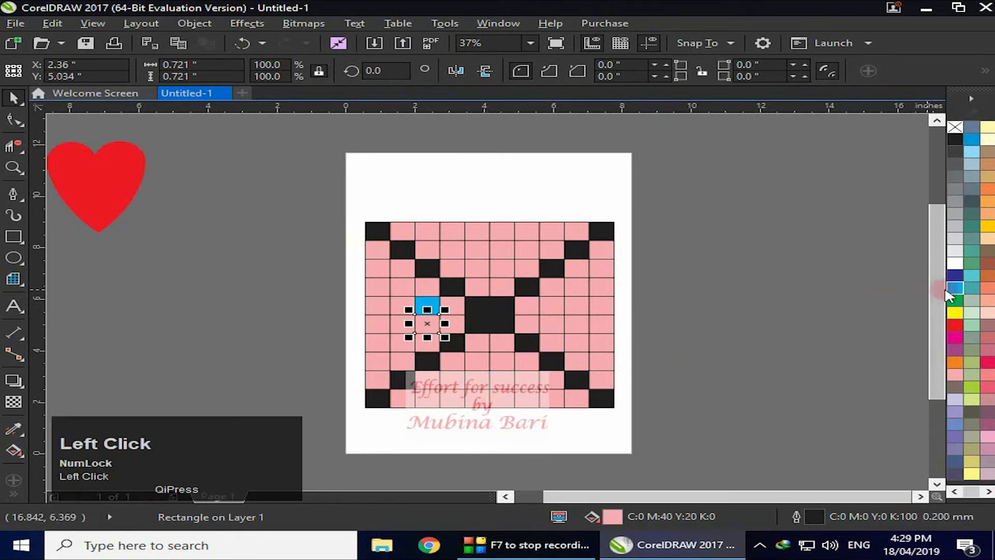
{"action": "left_click", "coordinate": [955, 287]}
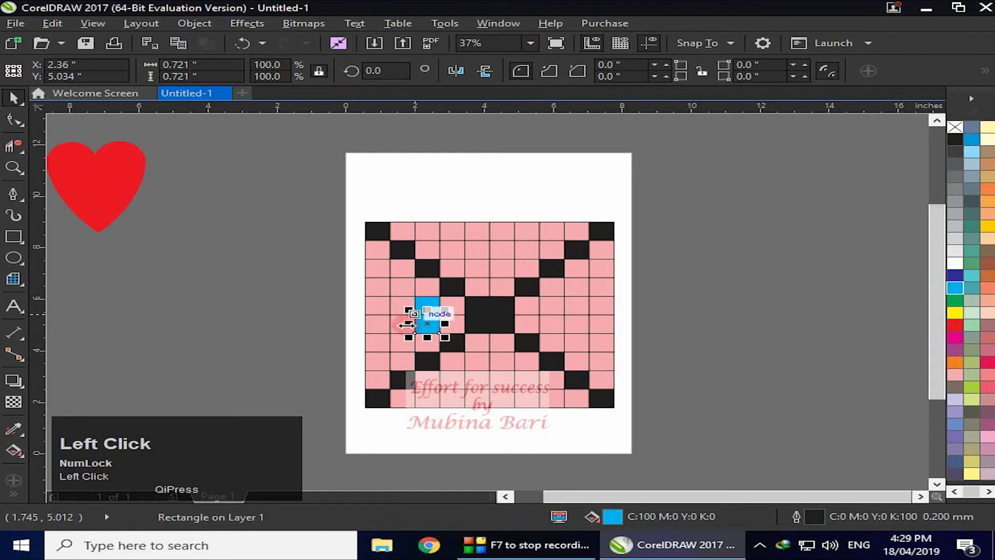
Fill rows three to eight of the grid's first column and rows four to seven of its second column with cyan.
{"action": "left_click", "coordinate": [405, 343]}
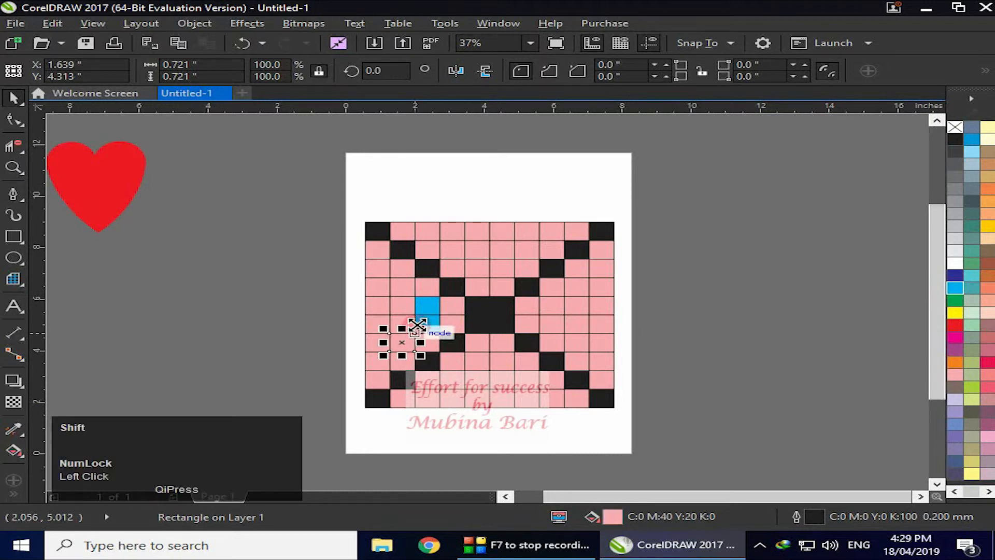
{"action": "left_click", "coordinate": [407, 317], "text": "shift"}
{"action": "left_click", "coordinate": [405, 291], "text": "shift"}
{"action": "left_click", "coordinate": [405, 275], "text": "shift"}
{"action": "left_click", "coordinate": [391, 271], "text": "shift"}
{"action": "left_click", "coordinate": [374, 300], "text": "shift"}
{"action": "left_click", "coordinate": [371, 362], "text": "shift"}
{"action": "left_click", "coordinate": [400, 363], "text": "shift"}
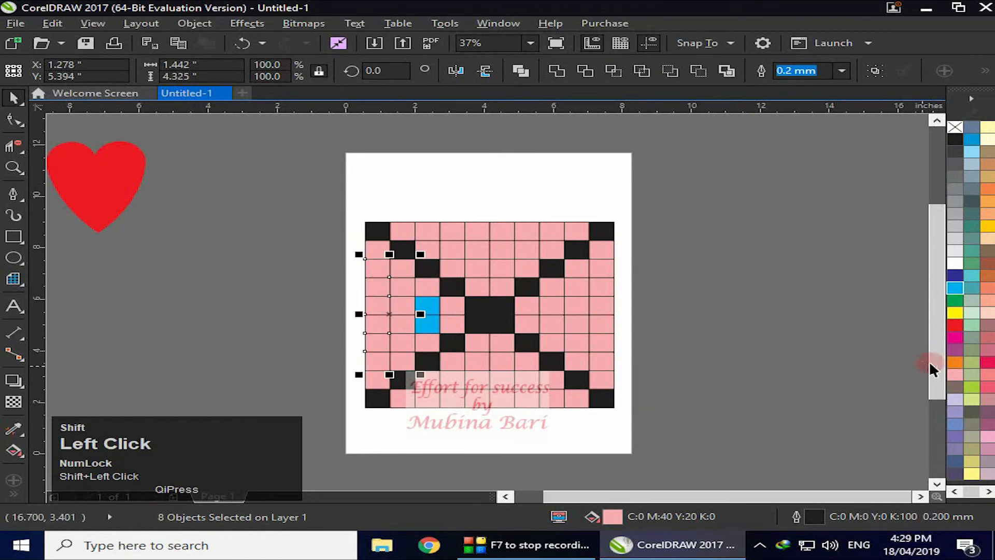
{"action": "left_click", "coordinate": [962, 289]}
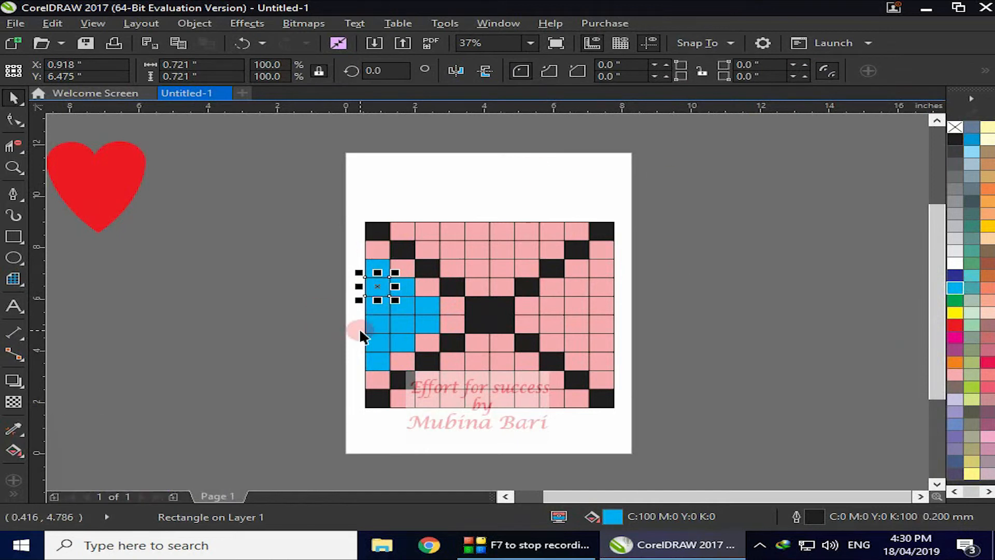
Fill the mirrored twelve cells between the diagonals in the grid's eighth, ninth and tenth columns with cyan.
{"action": "left_click", "coordinate": [603, 267]}
{"action": "left_click", "coordinate": [606, 288], "text": "shift"}
{"action": "left_click", "coordinate": [608, 308], "text": "shift"}
{"action": "left_click", "coordinate": [610, 331], "text": "shift"}
{"action": "left_click", "coordinate": [602, 343], "text": "shift"}
{"action": "left_click", "coordinate": [596, 357], "text": "shift"}
{"action": "left_click", "coordinate": [576, 311], "text": "shift"}
{"action": "left_click", "coordinate": [558, 304], "text": "shift"}
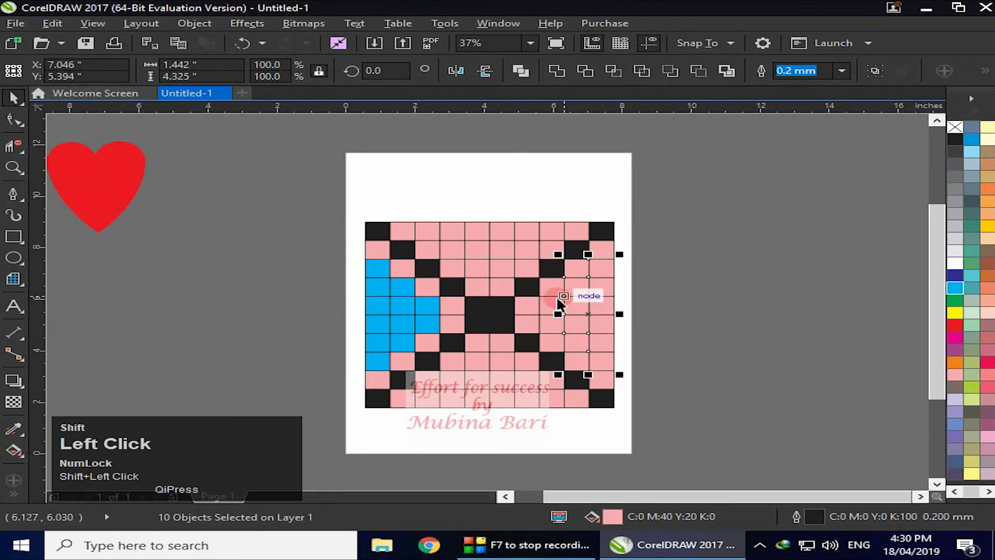
{"action": "left_click", "coordinate": [553, 300], "text": "shift"}
{"action": "left_click", "coordinate": [955, 288]}
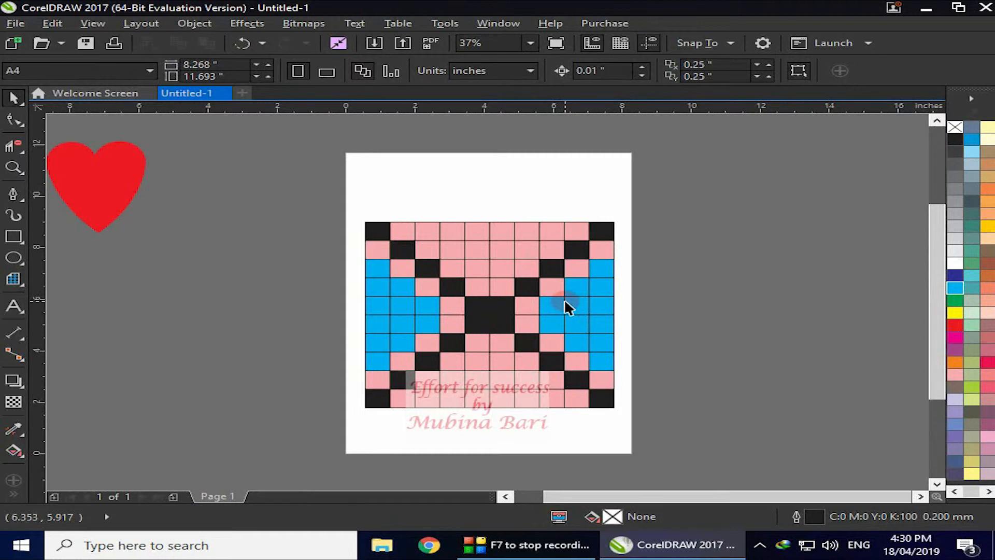
Remove the outline from all the cells of the grid.
{"action": "left_click_drag", "start_coordinate": [342, 189], "coordinate": [853, 409]}
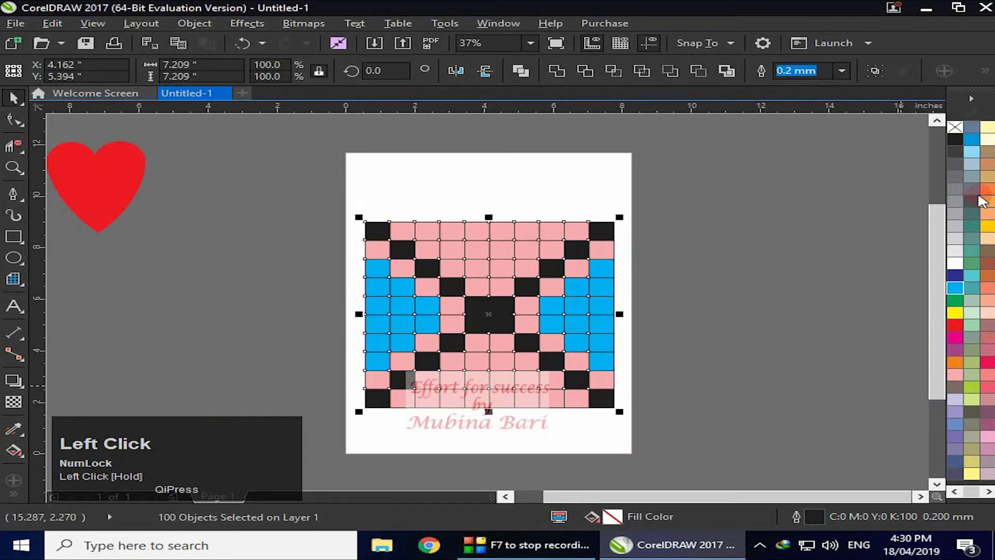
{"action": "right_click", "coordinate": [958, 128]}
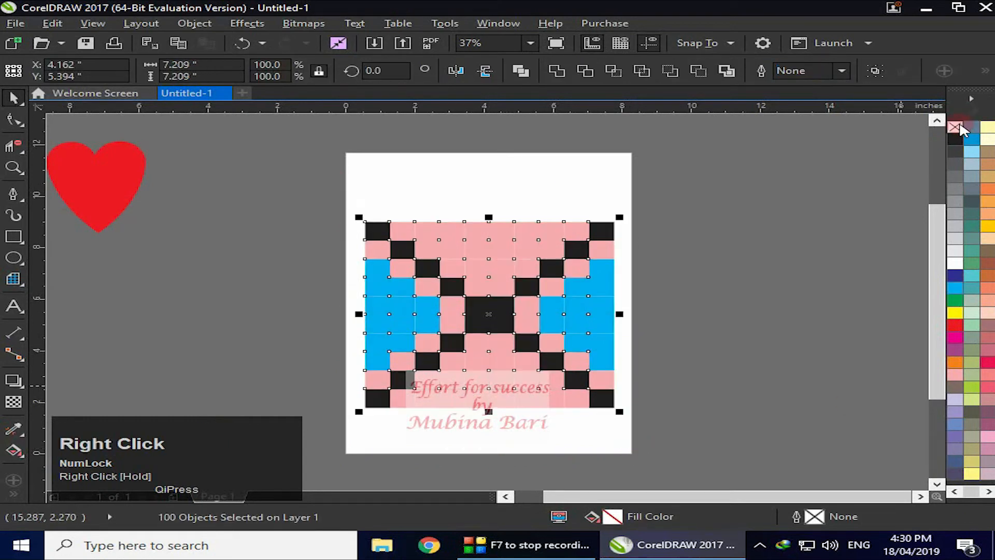
{"action": "left_click", "coordinate": [800, 171]}
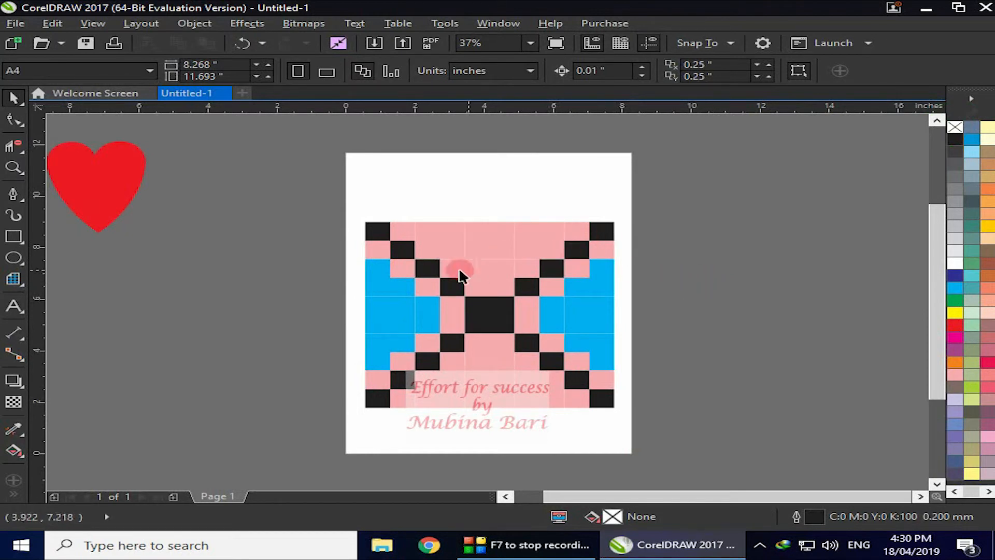
Move three cyan cells of the first column and several bottom-row cells out of the grid.
{"action": "left_click_drag", "start_coordinate": [374, 269], "coordinate": [248, 279]}
{"action": "left_click_drag", "start_coordinate": [378, 307], "coordinate": [283, 337]}
{"action": "left_click_drag", "start_coordinate": [372, 347], "coordinate": [291, 372]}
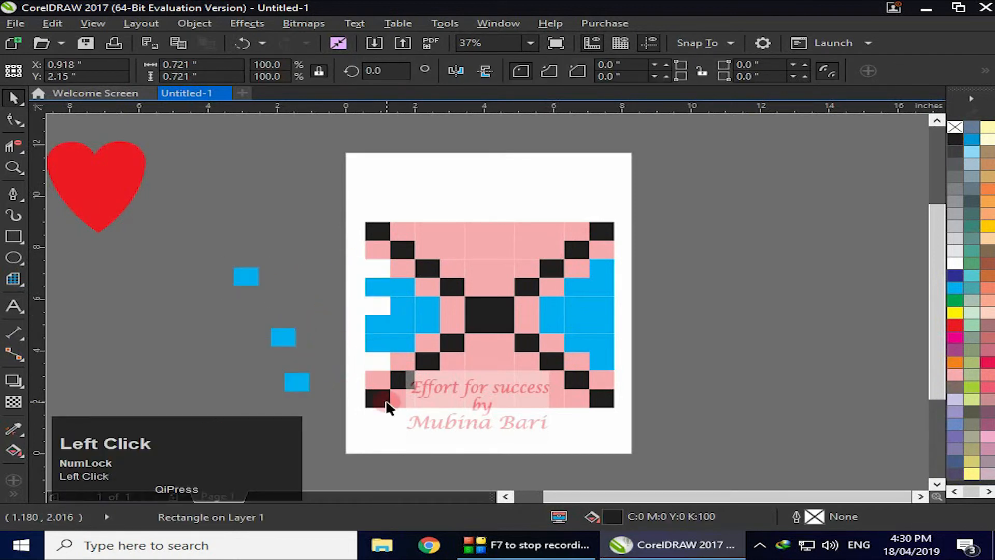
{"action": "left_click_drag", "start_coordinate": [385, 400], "coordinate": [324, 426]}
{"action": "left_click_drag", "start_coordinate": [444, 391], "coordinate": [468, 432]}
{"action": "left_click_drag", "start_coordinate": [522, 402], "coordinate": [565, 448]}
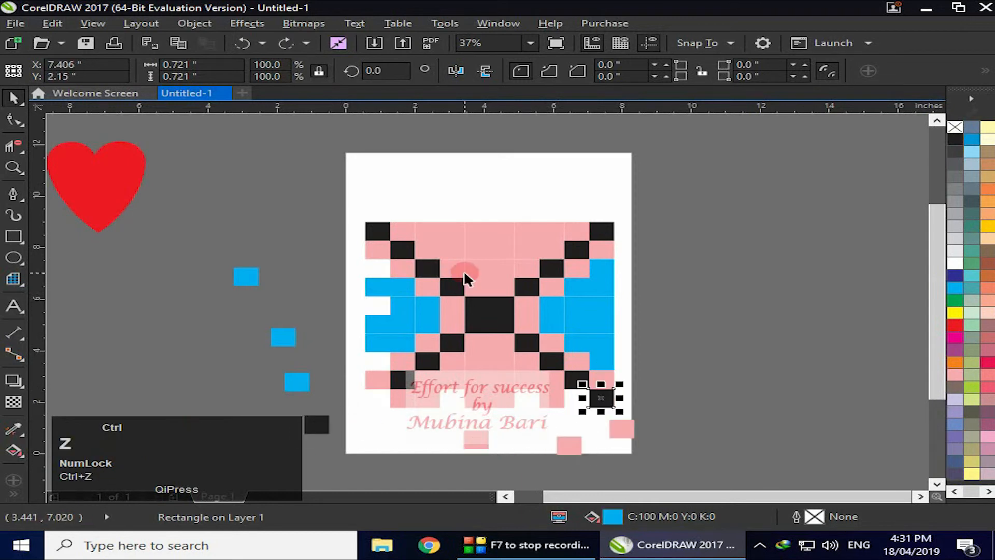
Undo all the cell moves to restore the complete grid pattern.
{"action": "key", "text": "ctrl+z"}
{"action": "key", "text": "ctrl+z"}
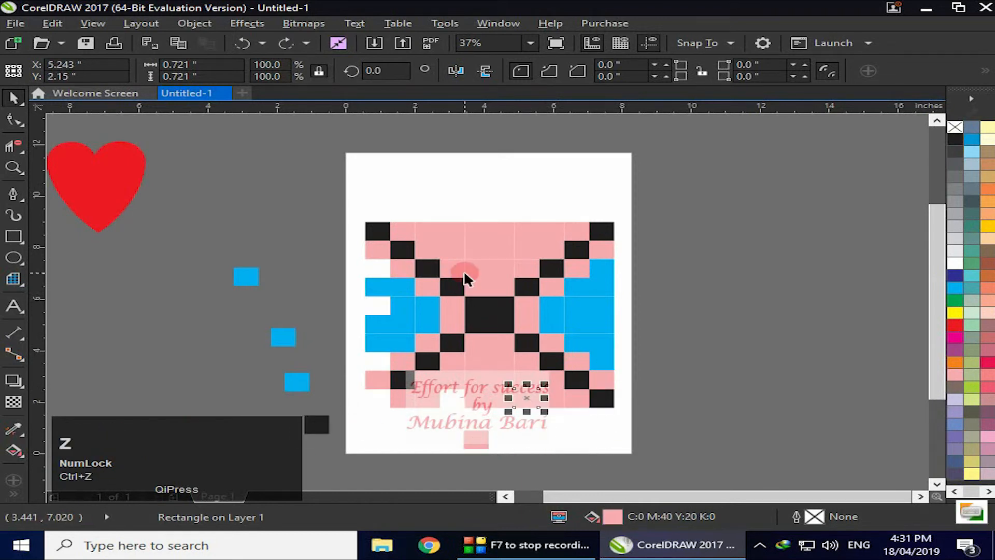
{"action": "key", "text": "ctrl+z"}
{"action": "key", "text": "ctrl+z"}
{"action": "key", "text": "ctrl+z"}
{"action": "key", "text": "ctrl+z"}
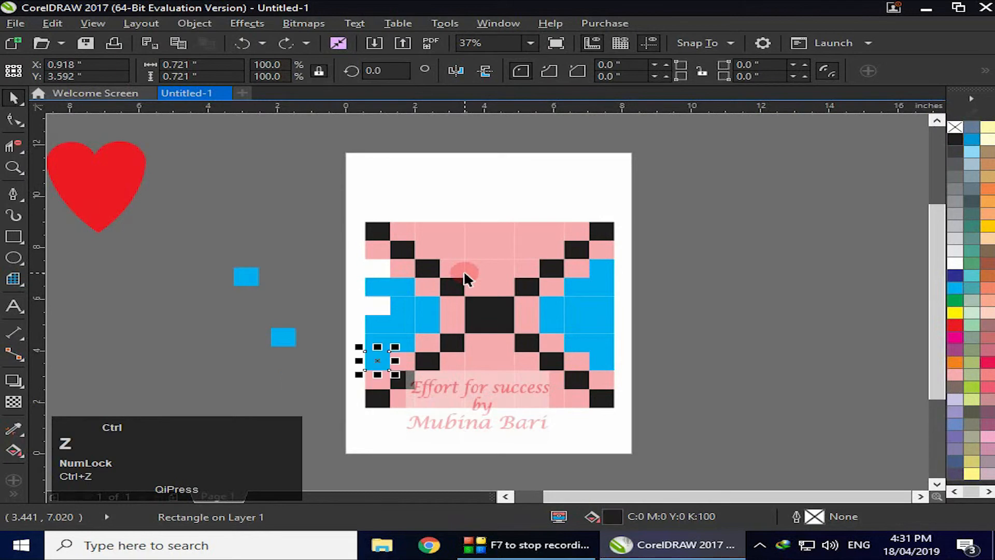
Group all the grid cells, scale the pattern down to a small block and place it below the red heart.
{"action": "left_click_drag", "start_coordinate": [341, 190], "coordinate": [88, 283]}
{"action": "key", "text": "ctrl+g"}
{"action": "left_click", "coordinate": [161, 291]}
Draw a symmetrical spiral with 5 revolutions in the middle of the page.
{"action": "left_click", "coordinate": [18, 283]}
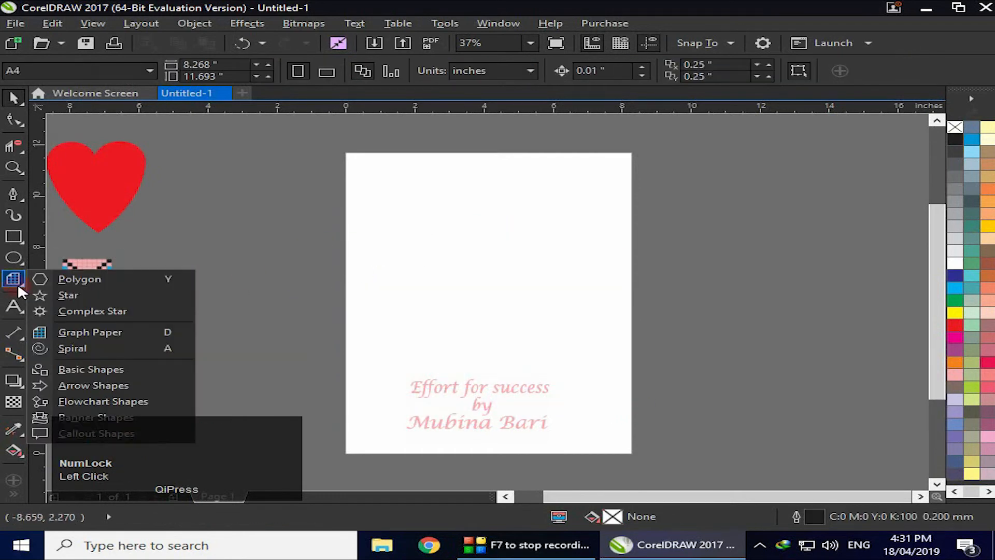
{"action": "left_click", "coordinate": [80, 347]}
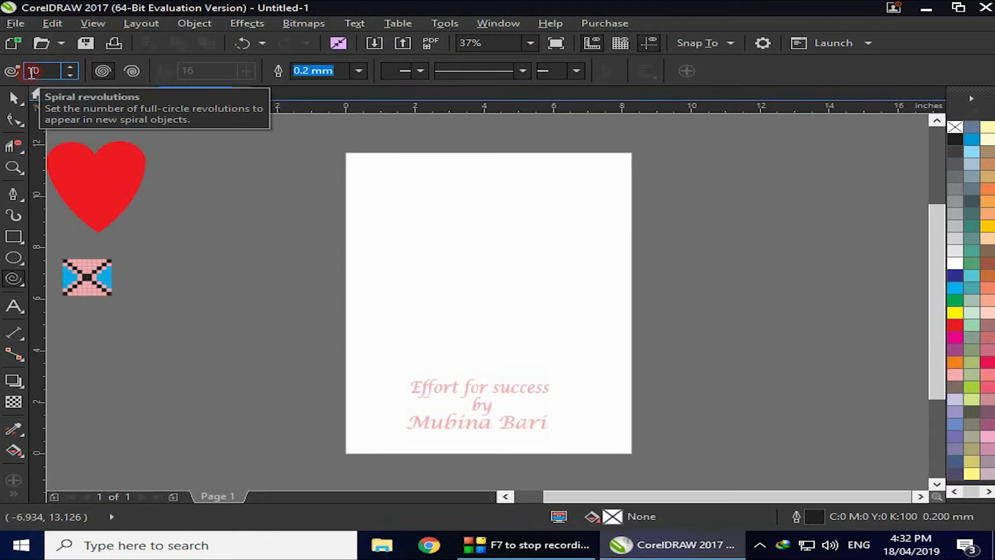
{"action": "type", "text": "10"}
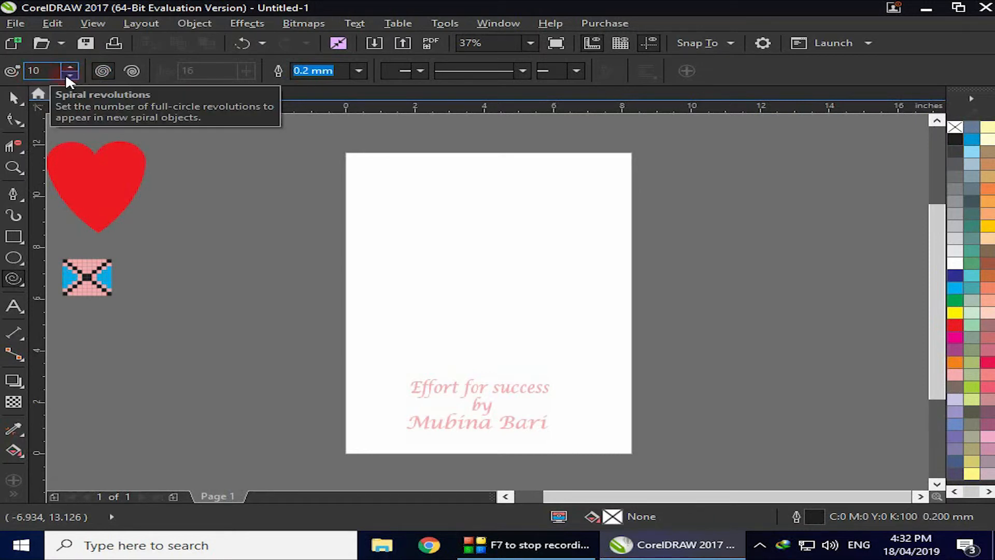
{"action": "left_click", "coordinate": [70, 74]}
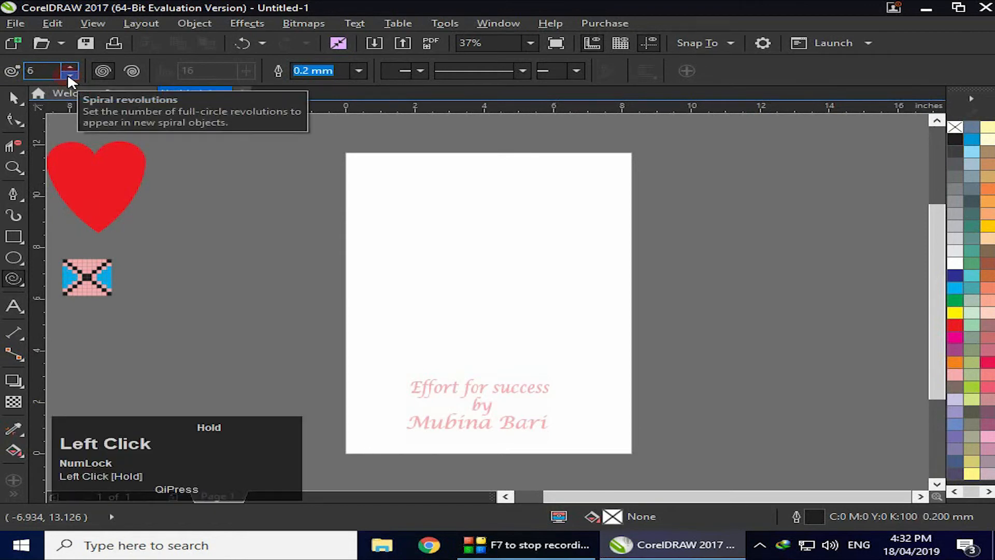
{"action": "left_click", "coordinate": [249, 207]}
{"action": "left_click_drag", "start_coordinate": [406, 235], "coordinate": [556, 352]}
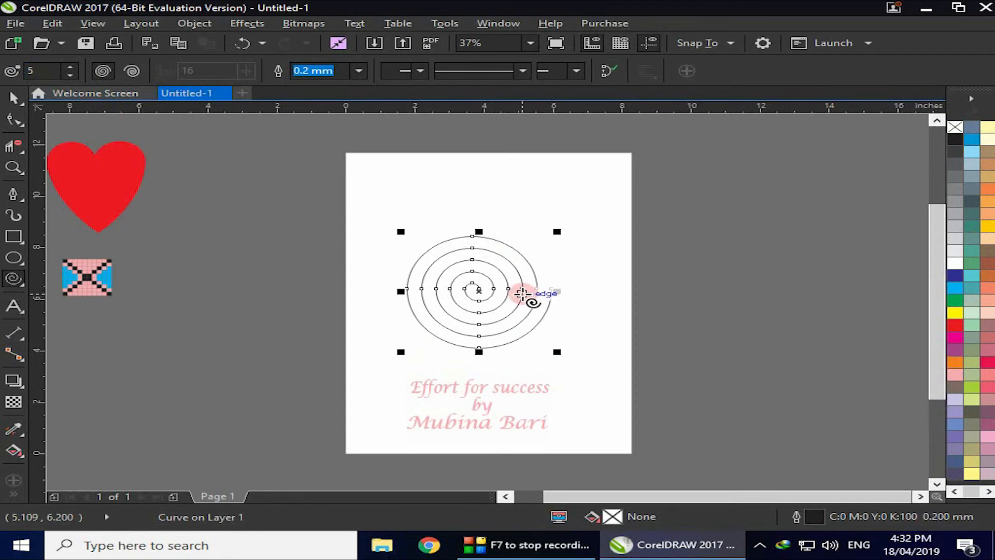
Draw a logarithmic spiral with 5 revolutions and an expansion factor of 16 across the page's right edge.
{"action": "left_click", "coordinate": [189, 200]}
{"action": "left_click", "coordinate": [63, 65]}
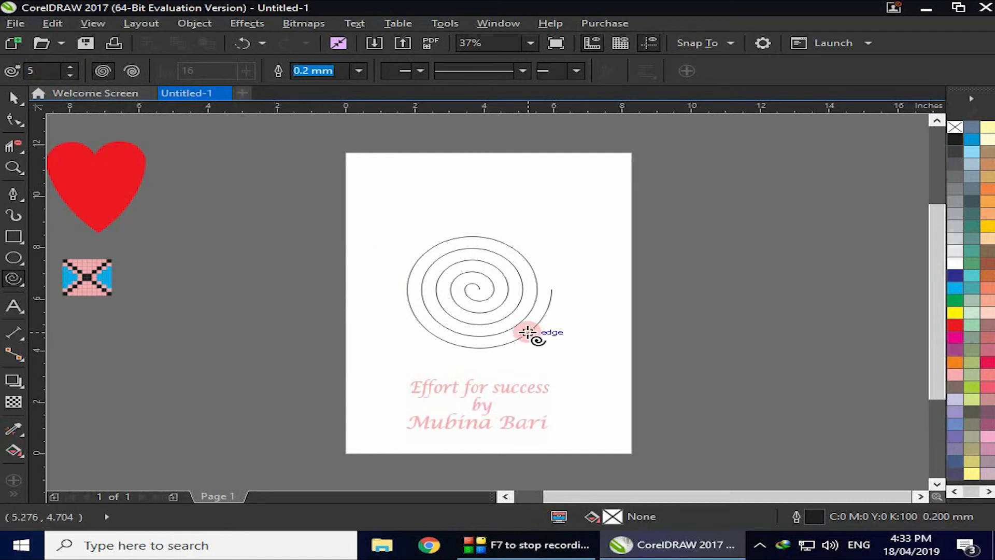
{"action": "left_click", "coordinate": [133, 71]}
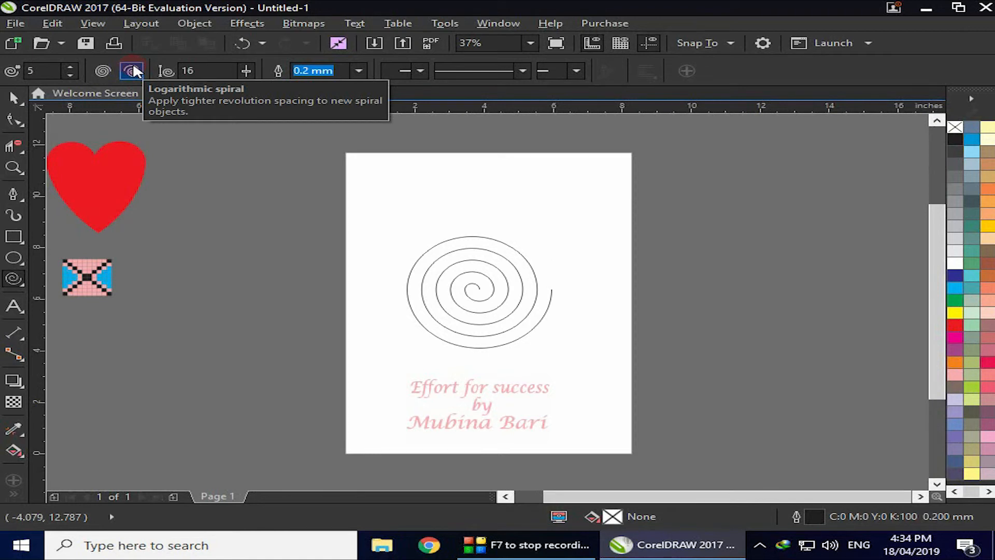
{"action": "left_click", "coordinate": [186, 69]}
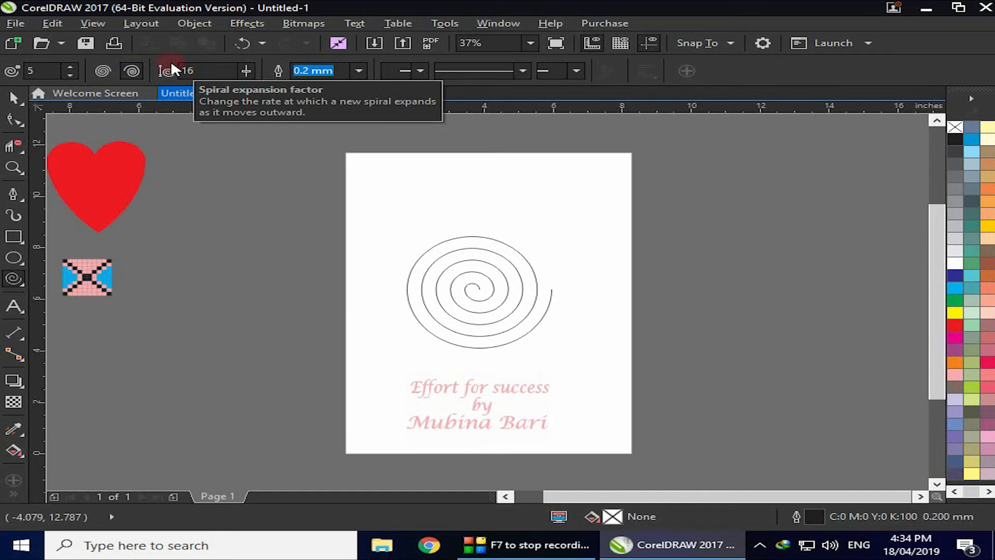
{"action": "left_click", "coordinate": [137, 74]}
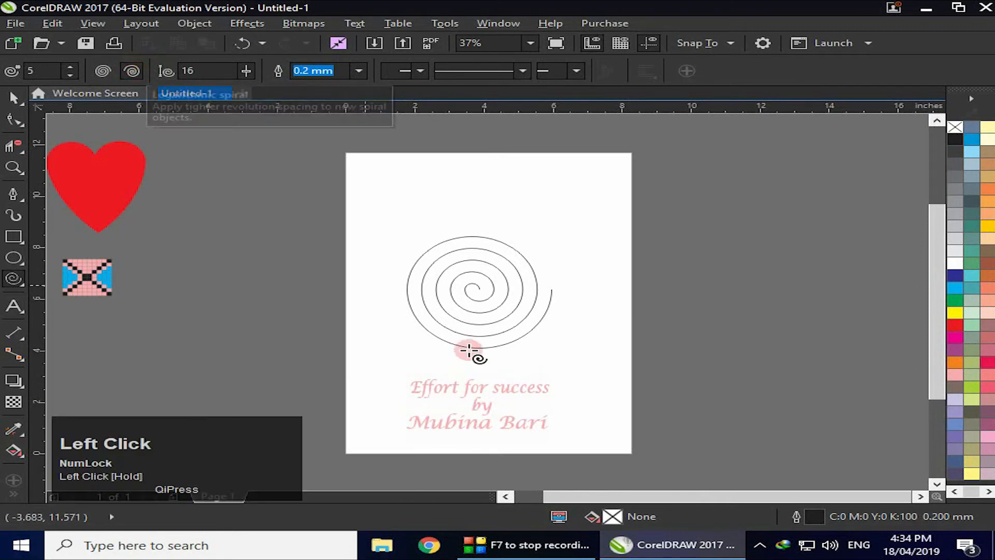
{"action": "left_click_drag", "start_coordinate": [606, 205], "coordinate": [760, 334]}
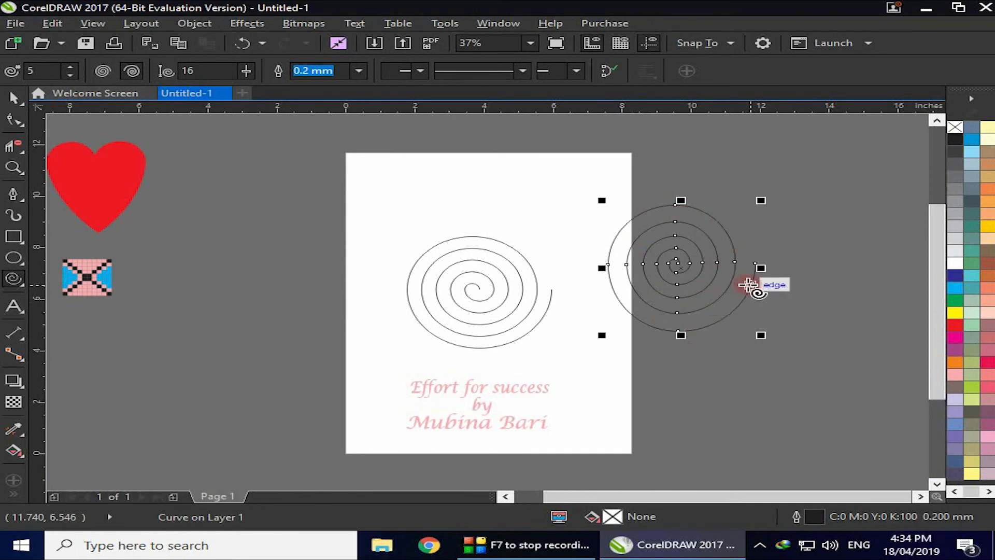
Draw another logarithmic spiral with expansion factor 57 across the page's left edge and set its outline width to 3.0 mm.
{"action": "left_click_drag", "start_coordinate": [248, 72], "coordinate": [288, 88]}
{"action": "left_click_drag", "start_coordinate": [259, 226], "coordinate": [372, 324]}
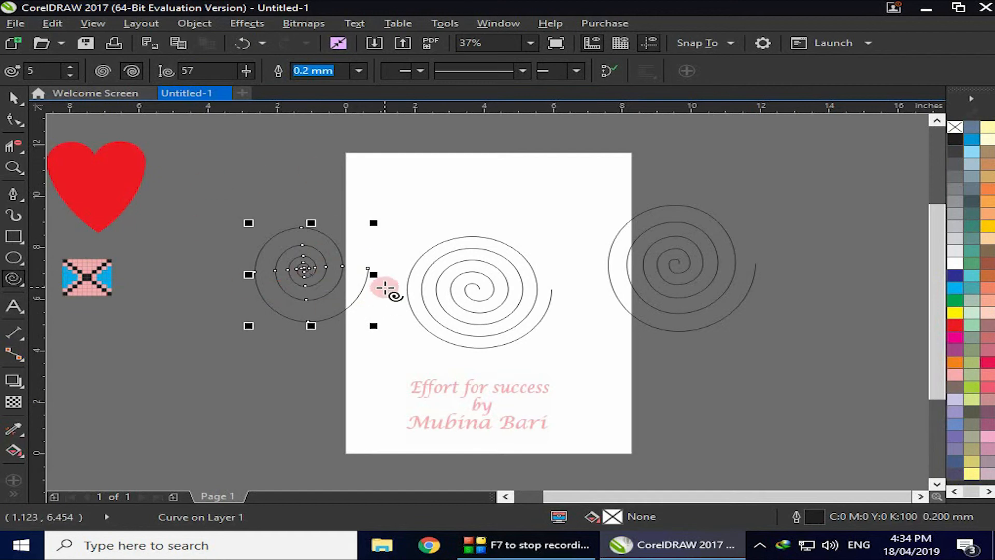
{"action": "left_click", "coordinate": [359, 72]}
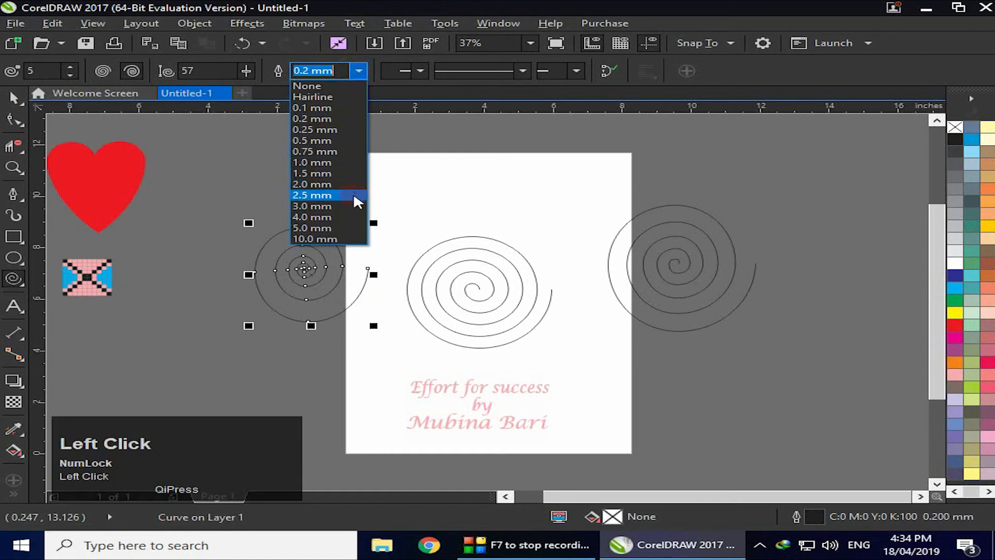
{"action": "left_click", "coordinate": [353, 210]}
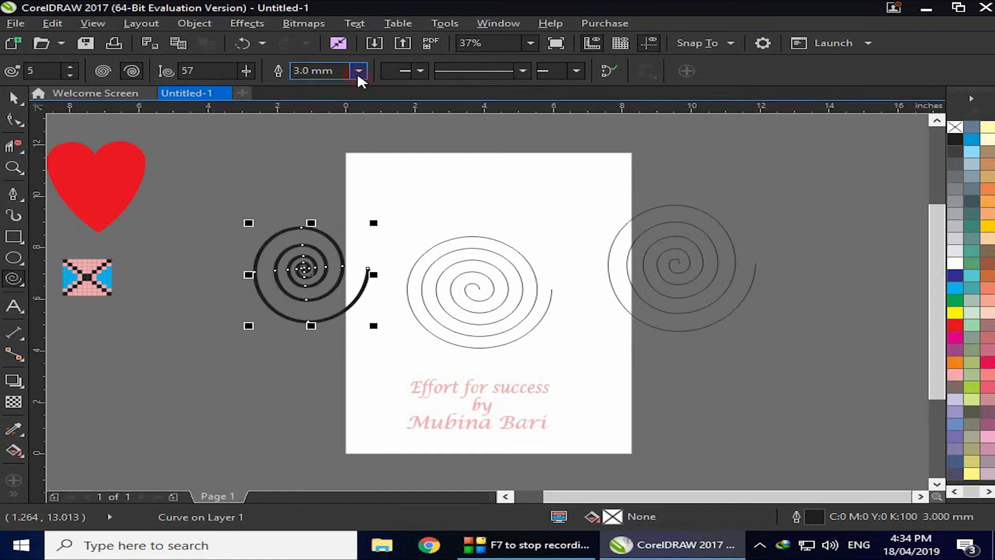
Give the thick spiral a bar-tipped arrowhead at its start and a wide feathered arrow at its outer end.
{"action": "left_click", "coordinate": [421, 72]}
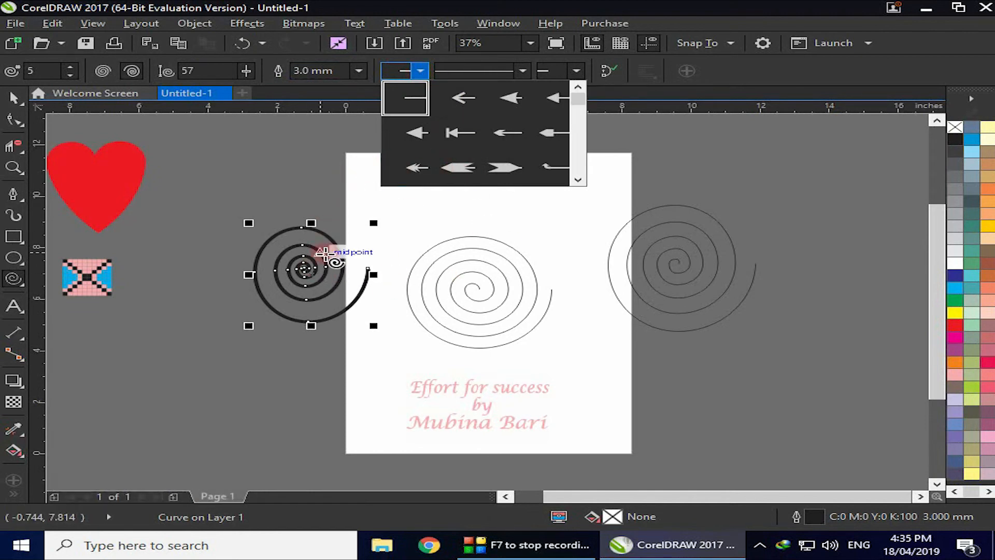
{"action": "left_click", "coordinate": [452, 136]}
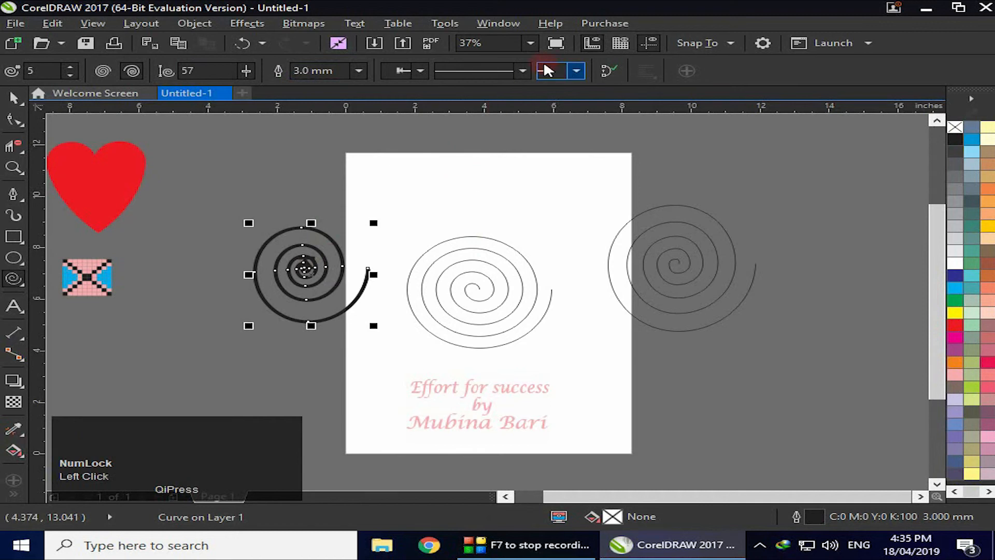
{"action": "left_click", "coordinate": [577, 71]}
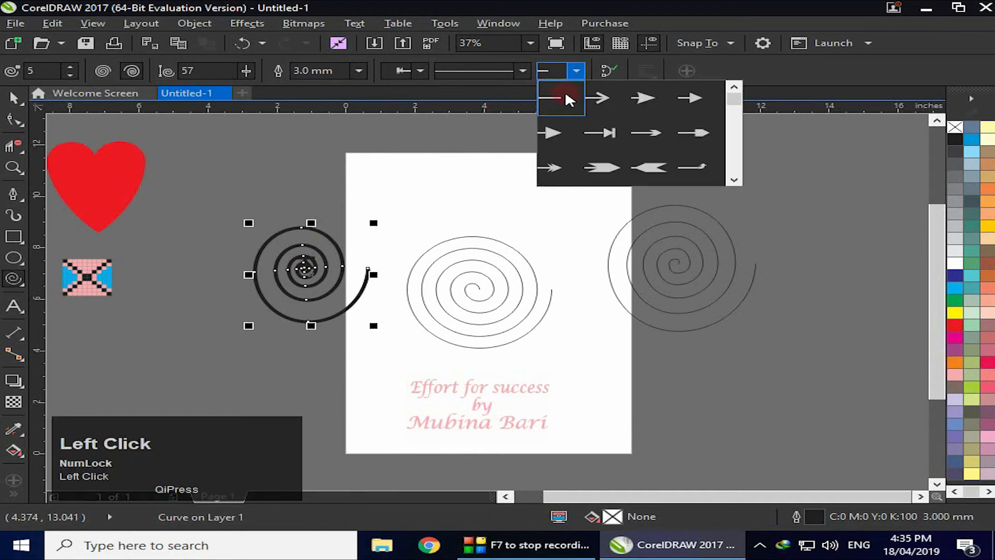
{"action": "left_click", "coordinate": [606, 168]}
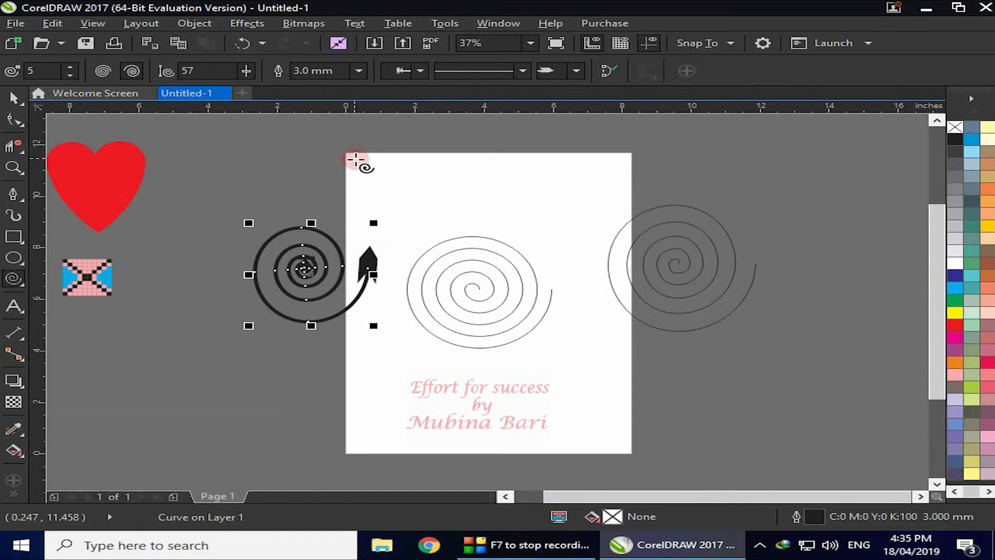
{"action": "left_click", "coordinate": [200, 178]}
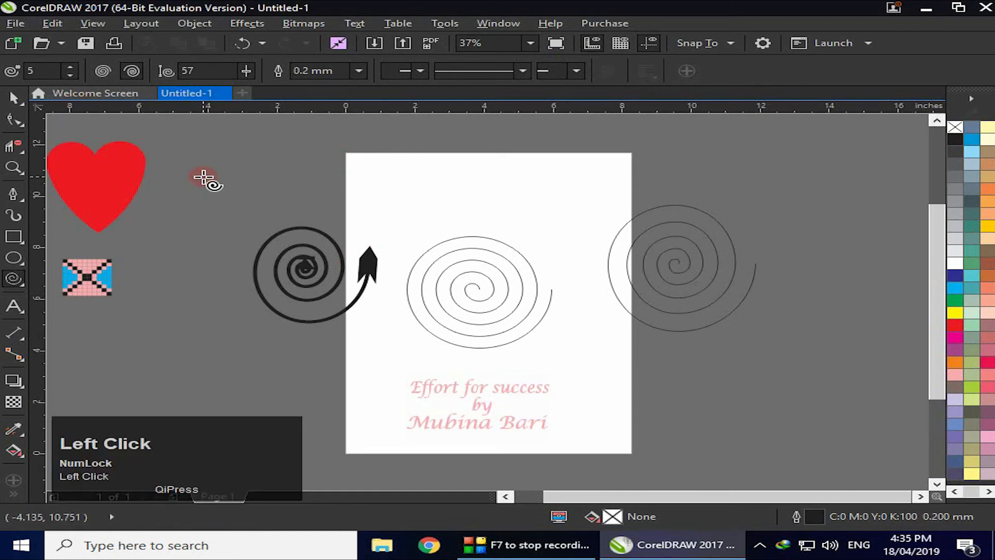
Try a dotted line style on the thick spiral and apply a dashed one instead.
{"action": "left_click", "coordinate": [306, 267]}
{"action": "left_click", "coordinate": [523, 71]}
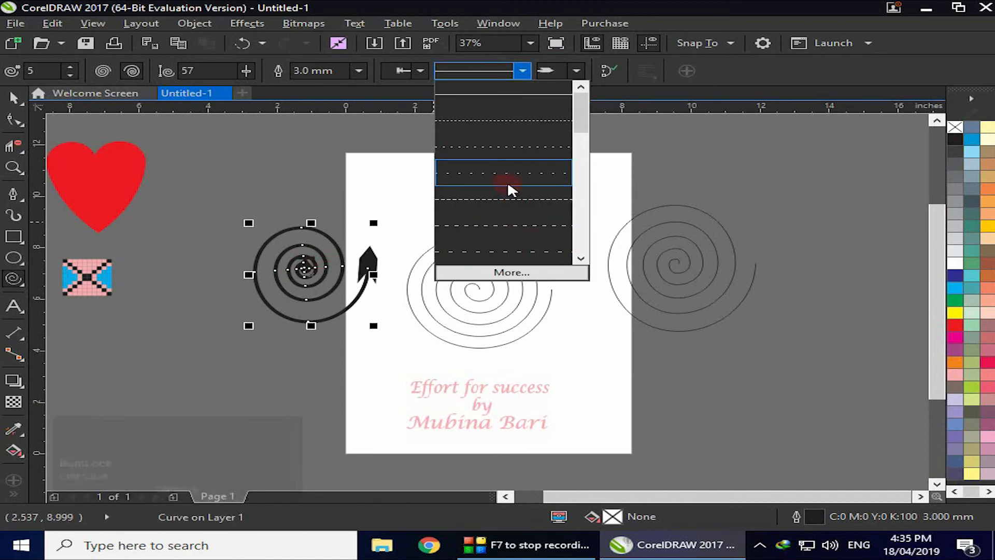
{"action": "left_click", "coordinate": [505, 149]}
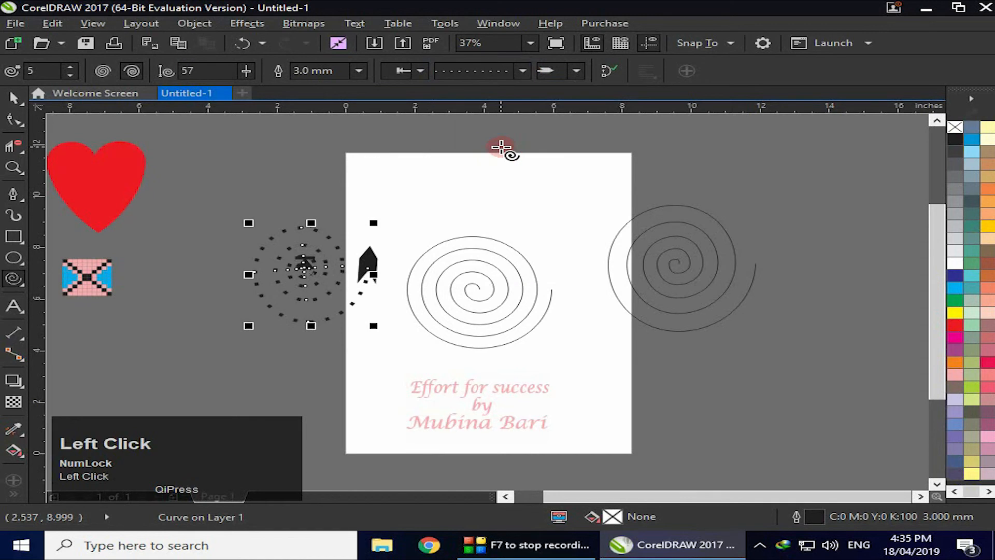
{"action": "left_click", "coordinate": [523, 71]}
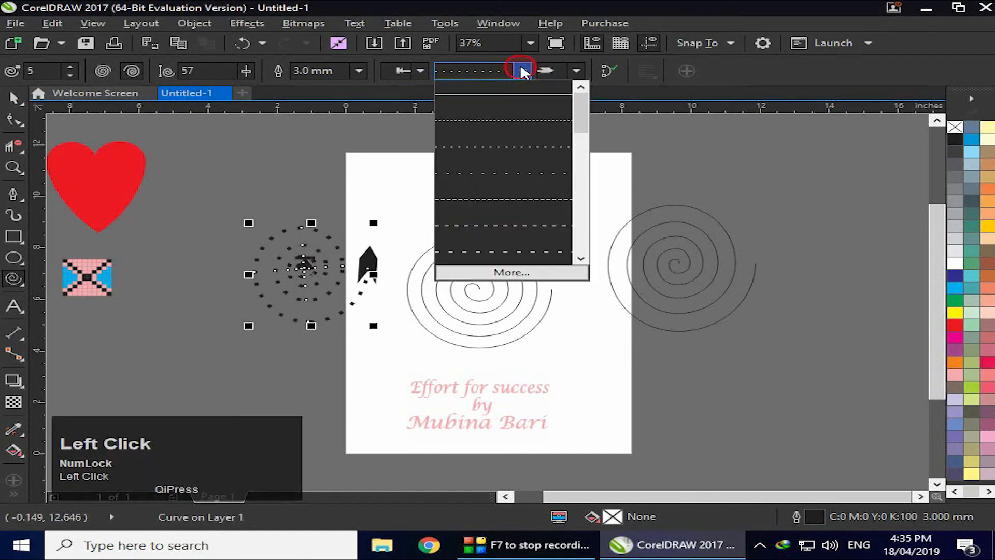
{"action": "left_click", "coordinate": [529, 199]}
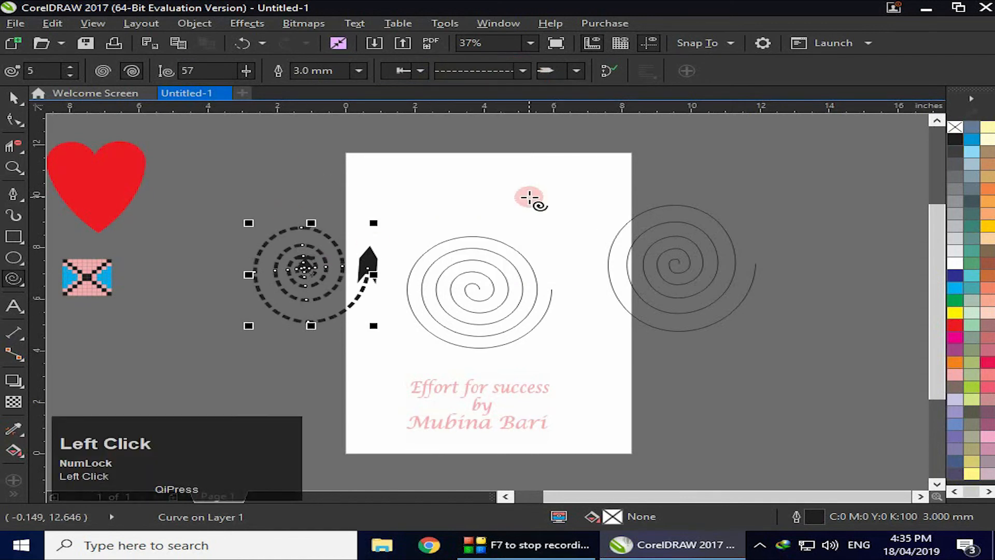
Restore a solid line style on the thick arrow-tipped spiral.
{"action": "left_click", "coordinate": [523, 71]}
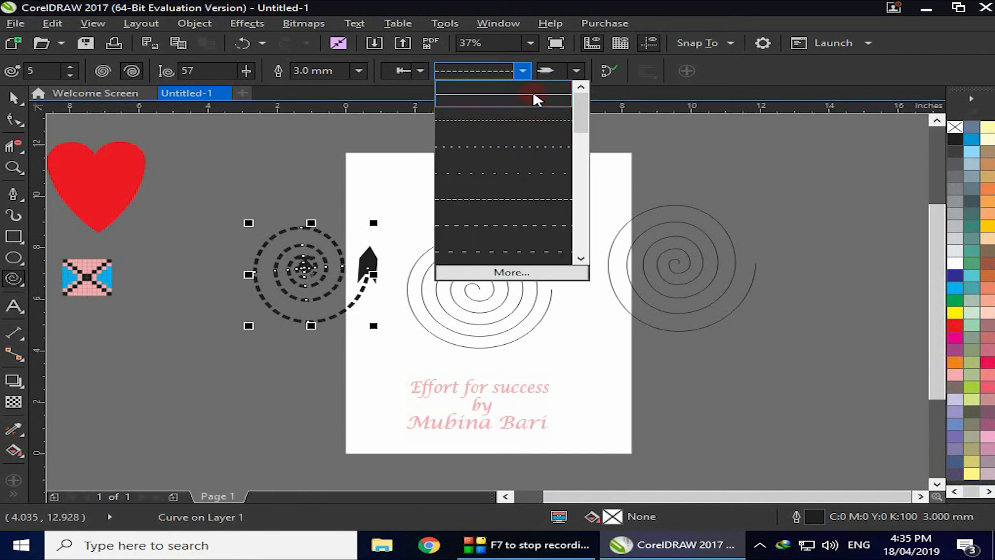
{"action": "left_click", "coordinate": [537, 99]}
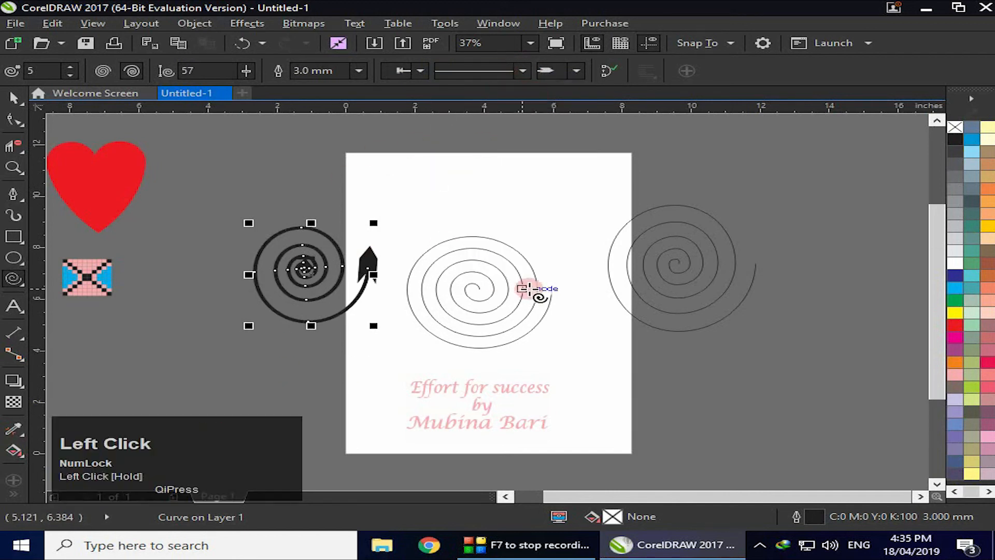
Fill the symmetrical spiral at the page centre with red and apply the same red fill to the thick spiral.
{"action": "left_click", "coordinate": [539, 293]}
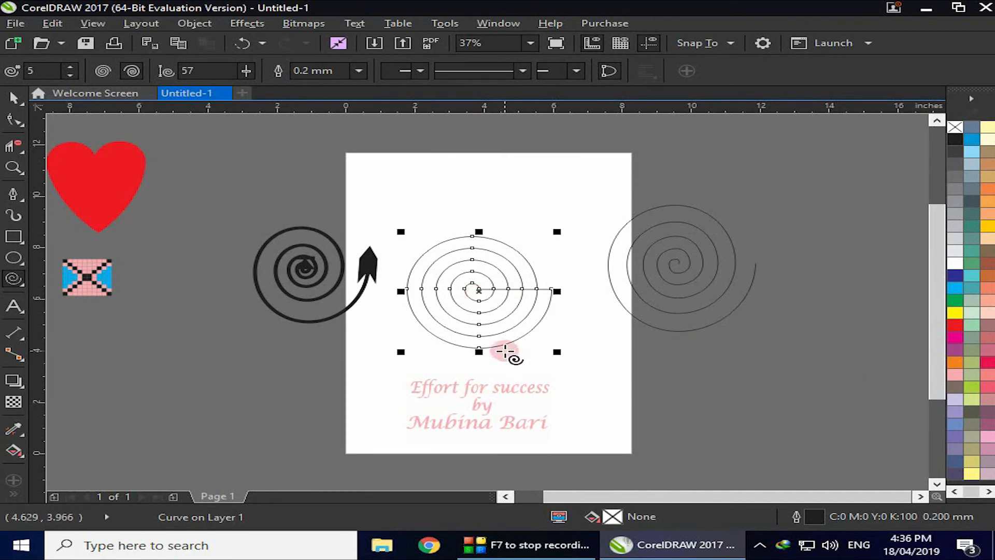
{"action": "left_click", "coordinate": [955, 326]}
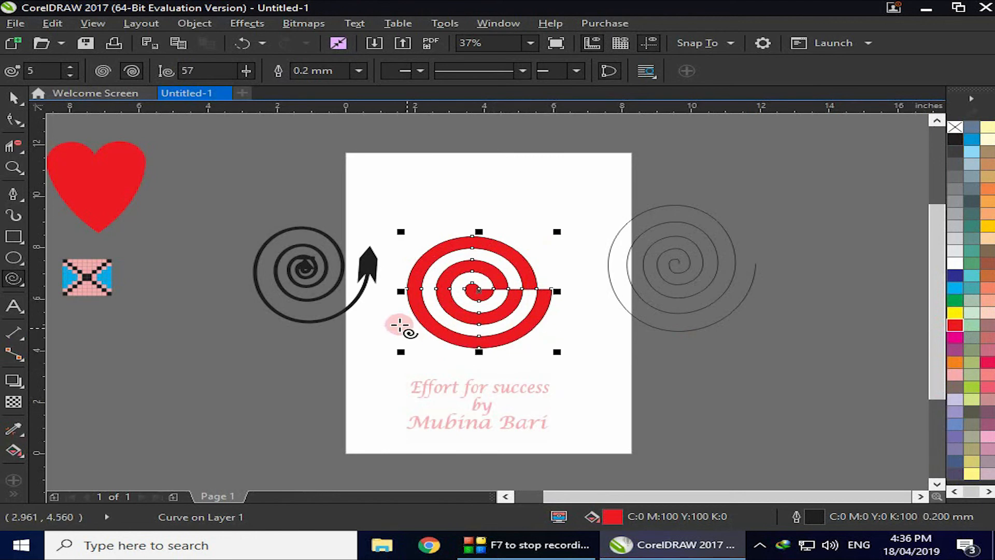
{"action": "left_click", "coordinate": [317, 280]}
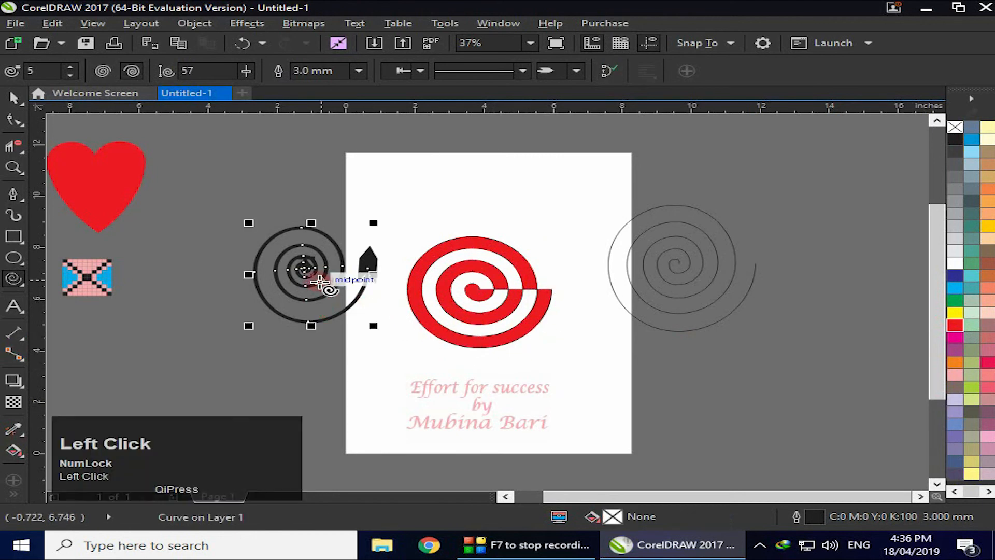
{"action": "left_click", "coordinate": [955, 327]}
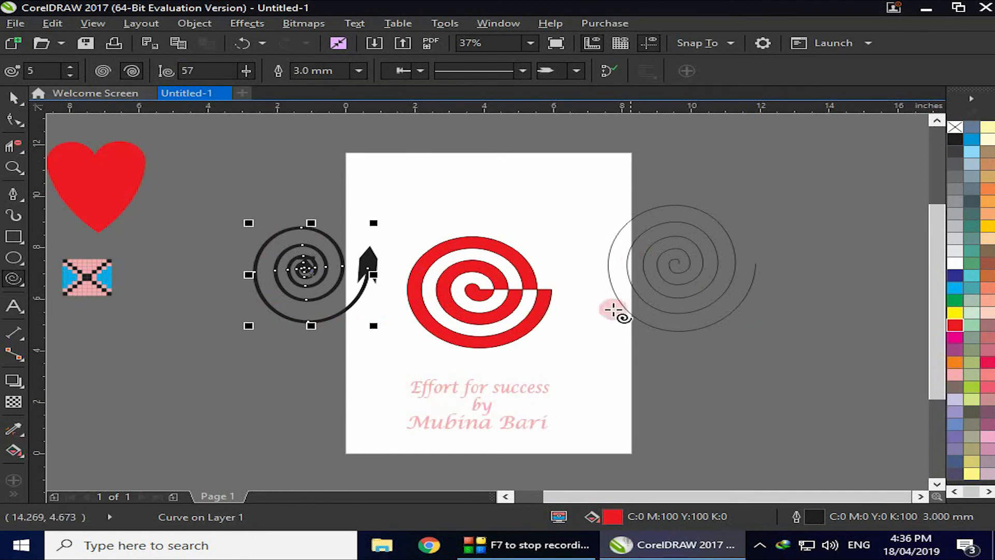
Delete the red-filled centre spiral and the thick arrow-tipped spiral.
{"action": "left_click", "coordinate": [466, 318]}
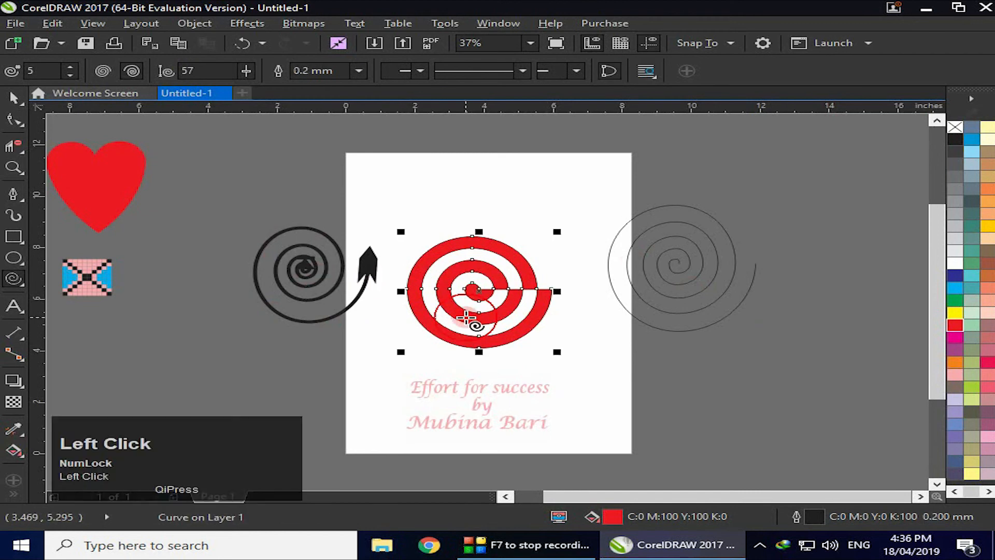
{"action": "key", "text": "Delete"}
{"action": "left_click", "coordinate": [367, 291]}
{"action": "key", "text": "Delete"}
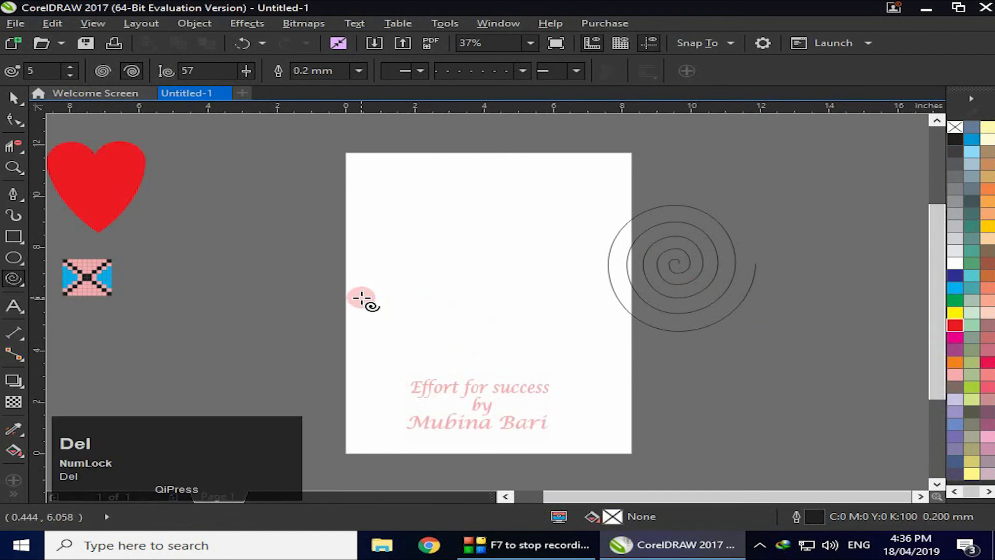
Move the remaining logarithmic spiral into the page's upper-left corner and scale it to 82.6%.
{"action": "left_click", "coordinate": [15, 99]}
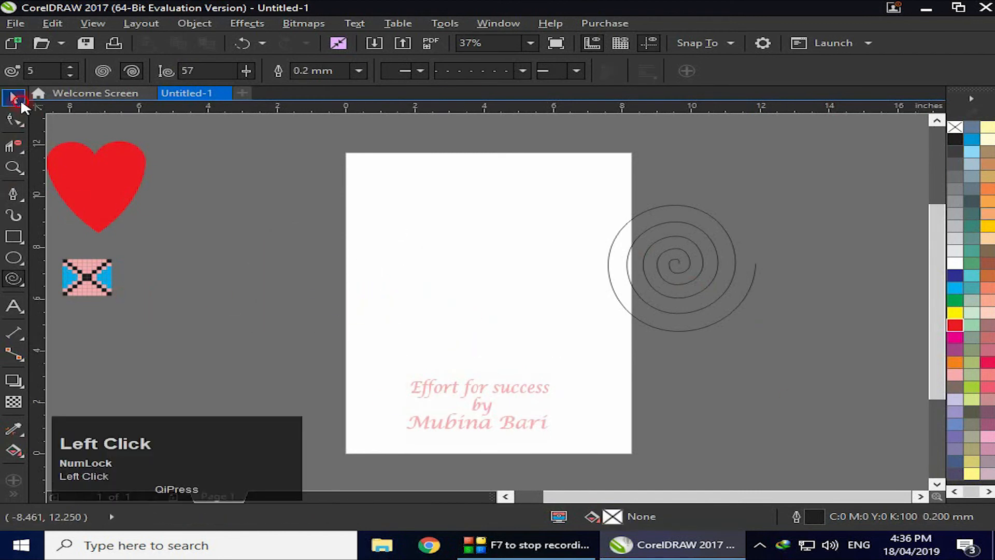
{"action": "left_click", "coordinate": [674, 266]}
{"action": "left_click_drag", "start_coordinate": [672, 264], "coordinate": [415, 233]}
{"action": "left_click_drag", "start_coordinate": [504, 306], "coordinate": [477, 284]}
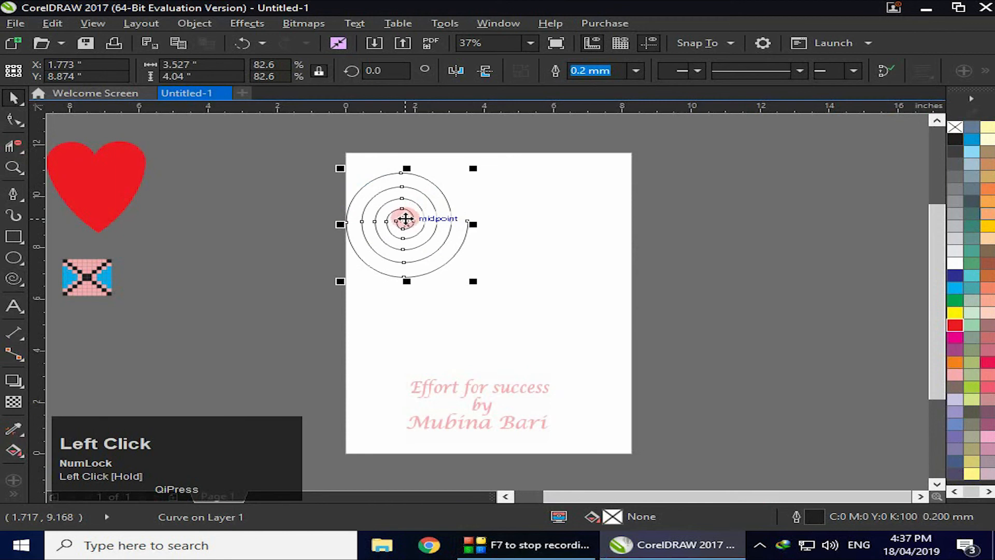
Place a copy of the spiral beside it, rotate the copy by about 187.6 degrees and align it so their outer ends meet.
{"action": "left_click_drag", "start_coordinate": [409, 222], "coordinate": [549, 228]}
{"action": "right_click", "coordinate": [551, 230]}
{"action": "left_click", "coordinate": [570, 231]}
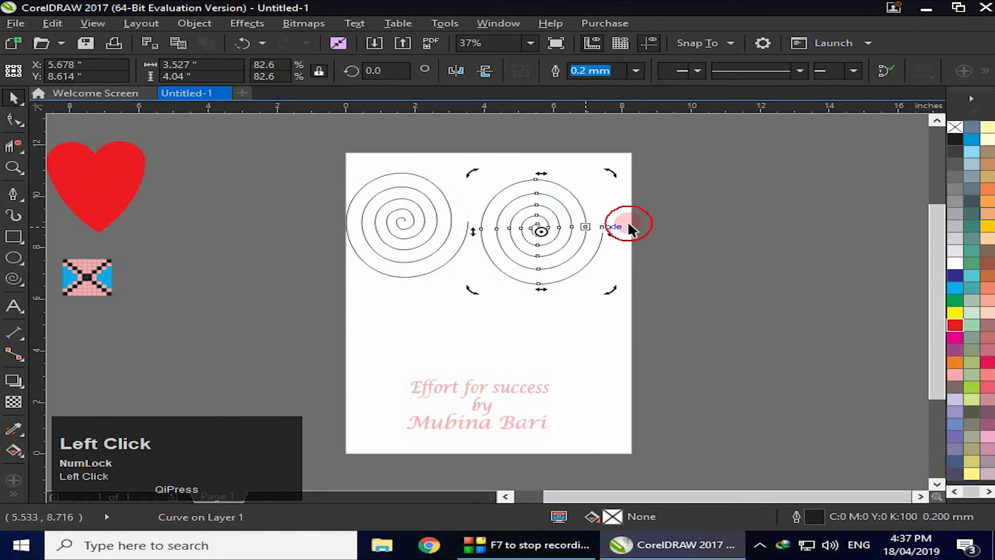
{"action": "left_click_drag", "start_coordinate": [618, 169], "coordinate": [484, 223]}
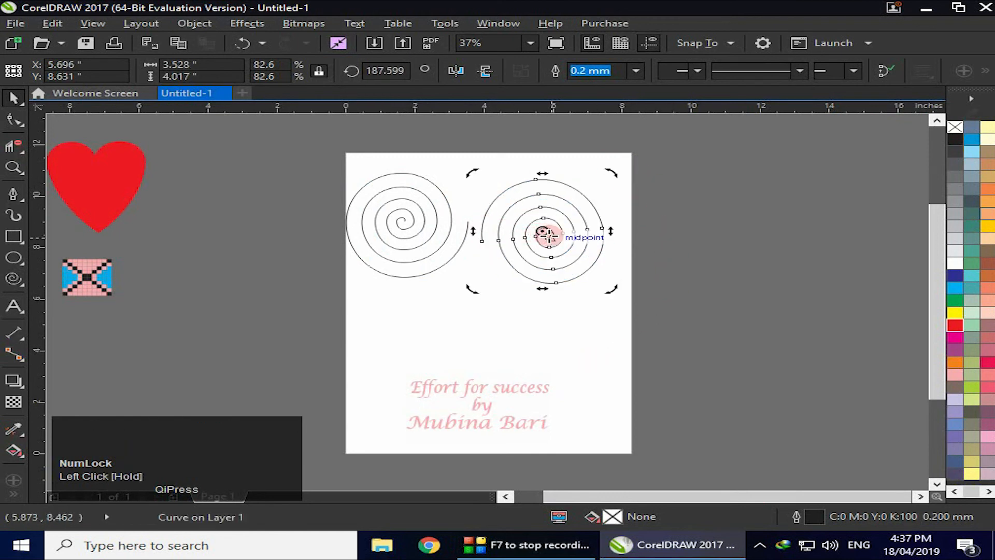
{"action": "left_click_drag", "start_coordinate": [544, 234], "coordinate": [525, 232]}
{"action": "left_click", "coordinate": [577, 216]}
{"action": "left_click", "coordinate": [572, 329]}
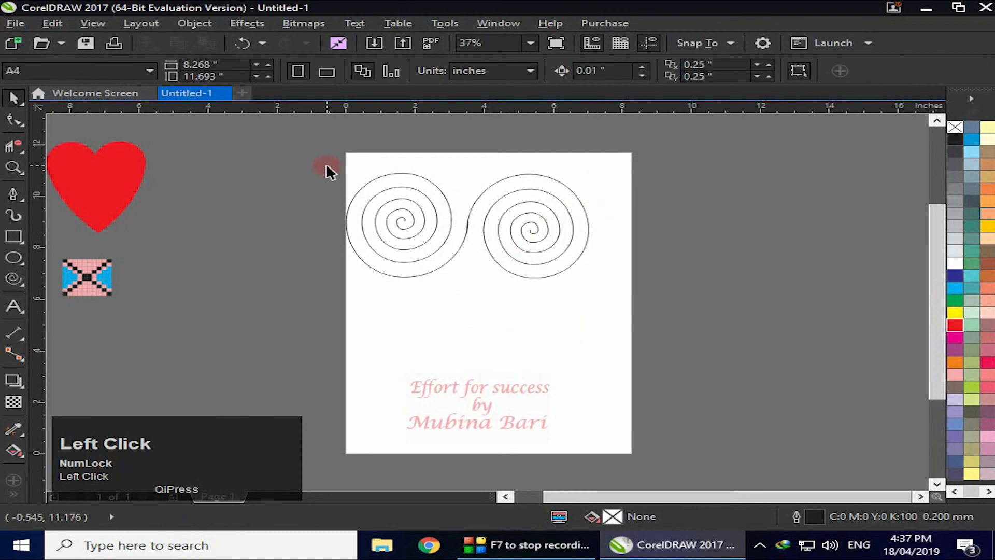
Group the two joined spirals and scale the group to 62.8%.
{"action": "left_click_drag", "start_coordinate": [609, 289], "coordinate": [610, 288]}
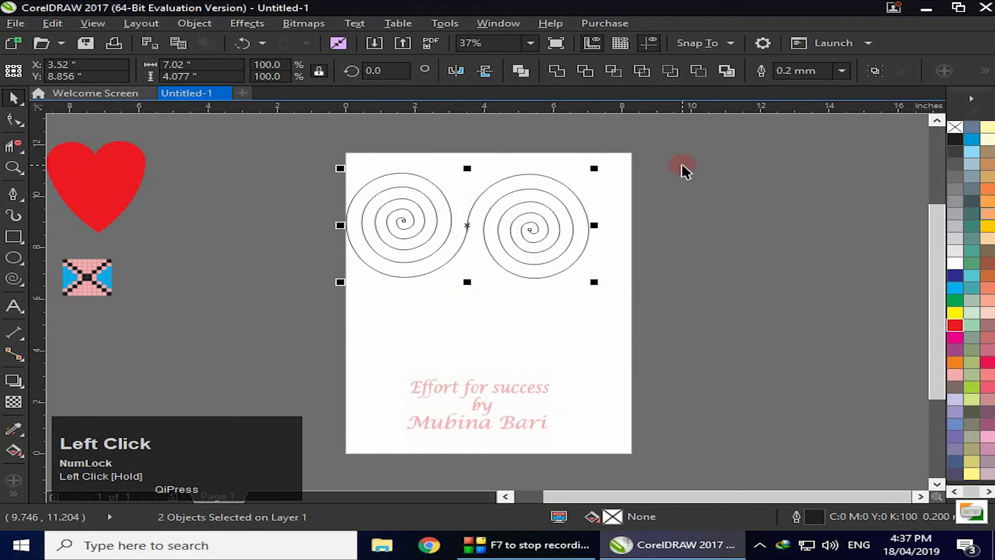
{"action": "left_click", "coordinate": [874, 70]}
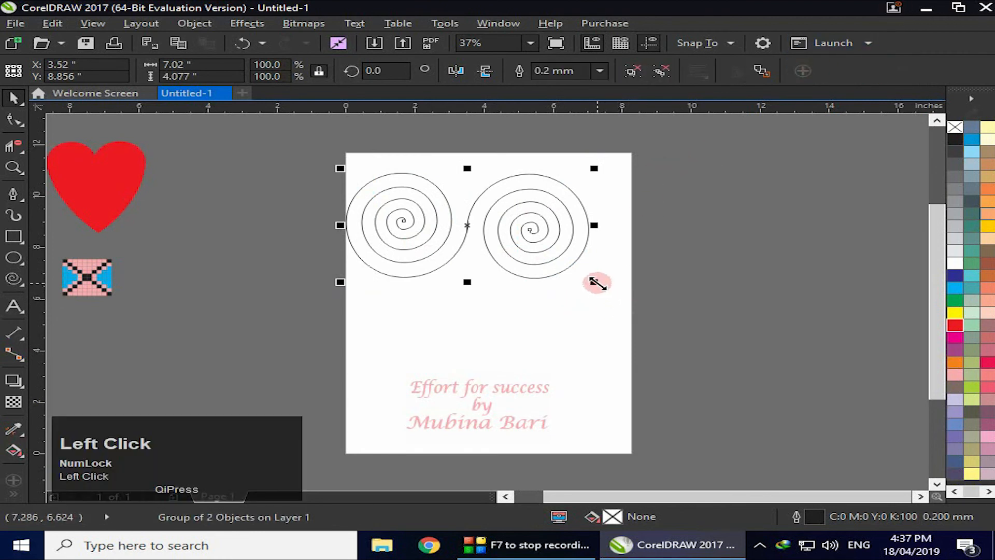
{"action": "key", "text": "ctrl+z"}
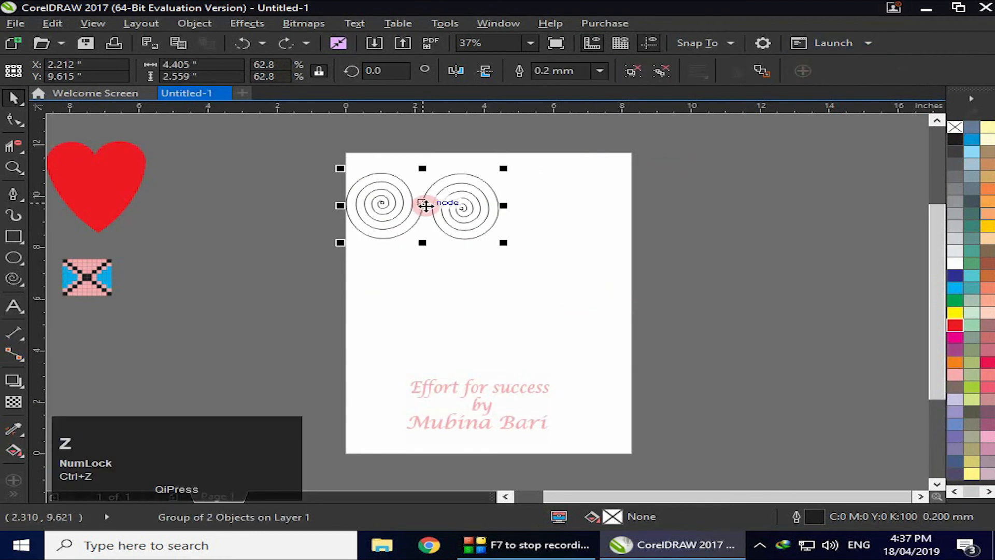
Copy the spiral pair directly beside the original, then group both pairs and scale the row to 84.6% to fit the page width.
{"action": "left_click_drag", "start_coordinate": [422, 204], "coordinate": [578, 204]}
{"action": "right_click", "coordinate": [578, 205]}
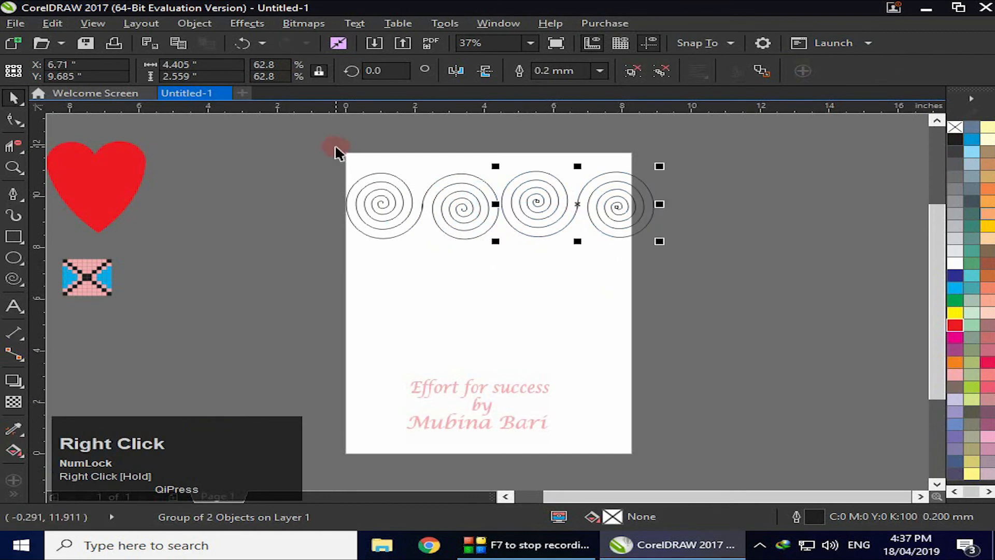
{"action": "left_click_drag", "start_coordinate": [335, 147], "coordinate": [454, 234]}
{"action": "left_click_drag", "start_coordinate": [666, 240], "coordinate": [607, 231]}
Duplicate the row of four spirals directly below and repeat the duplication three more times to fill the page with five rows.
{"action": "left_click_drag", "start_coordinate": [477, 203], "coordinate": [494, 236]}
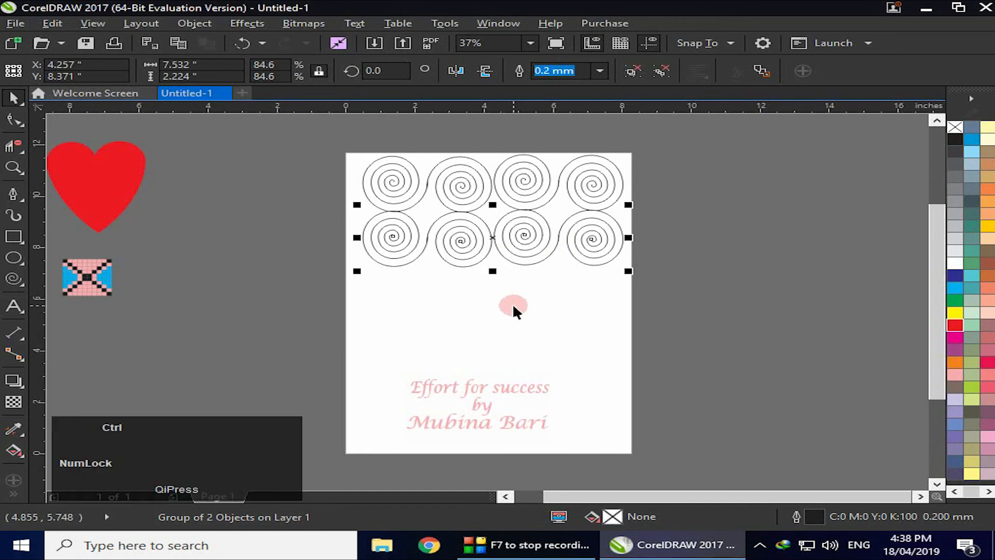
{"action": "key", "text": "ctrl+r"}
{"action": "key", "text": "ctrl+r"}
{"action": "key", "text": "ctrl+r"}
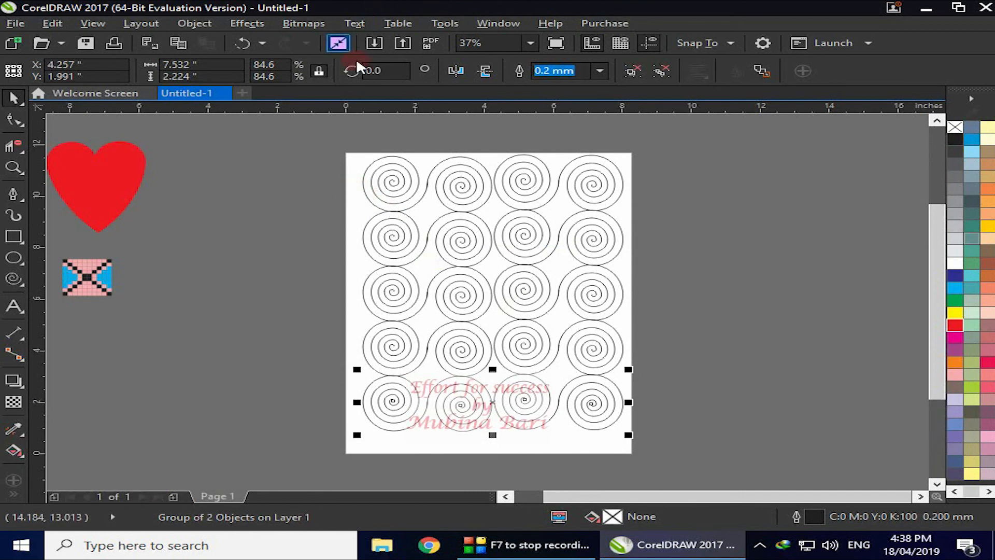
Give all the spiral rows a green outline (C:100 M:0 Y:100 K:0).
{"action": "left_click", "coordinate": [362, 155]}
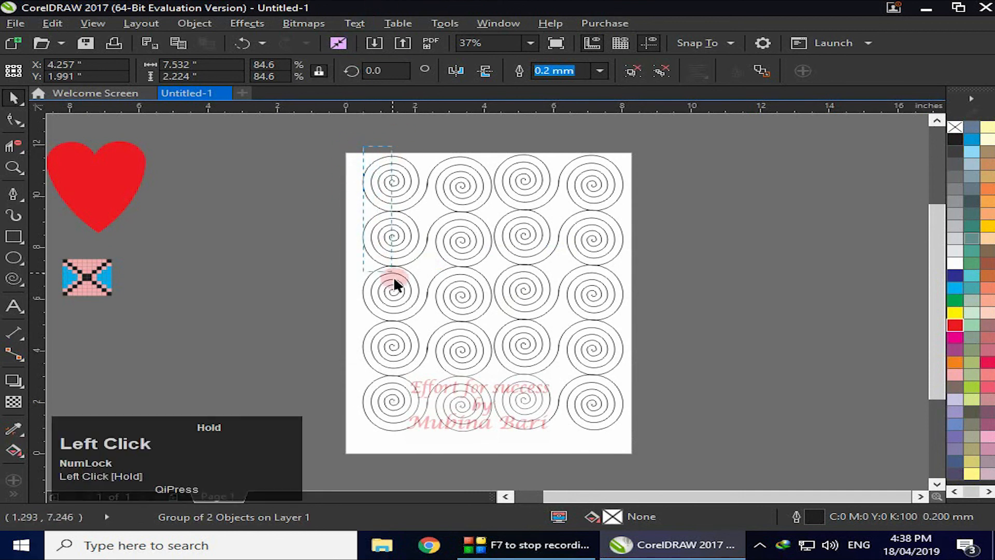
{"action": "left_click_drag", "start_coordinate": [465, 406], "coordinate": [465, 407]}
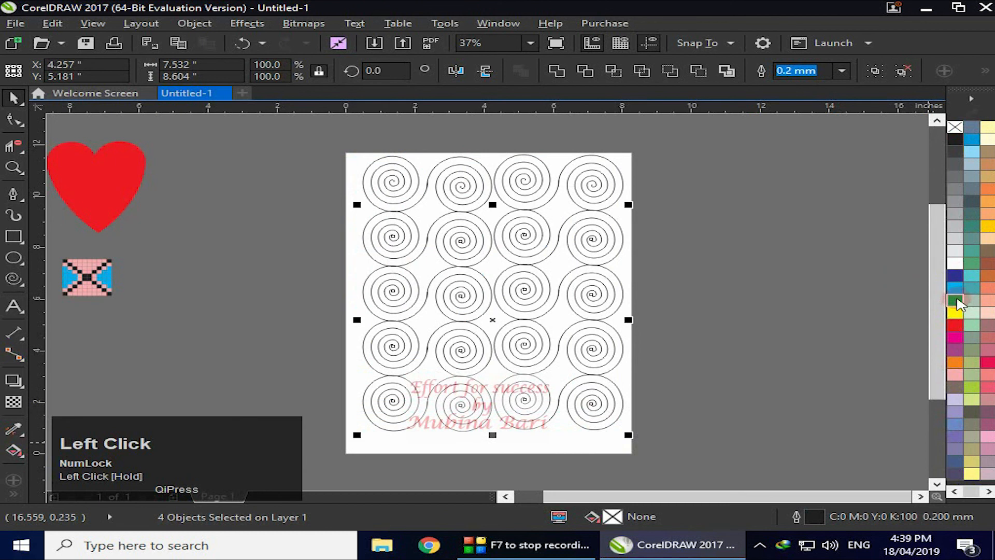
{"action": "right_click", "coordinate": [955, 302]}
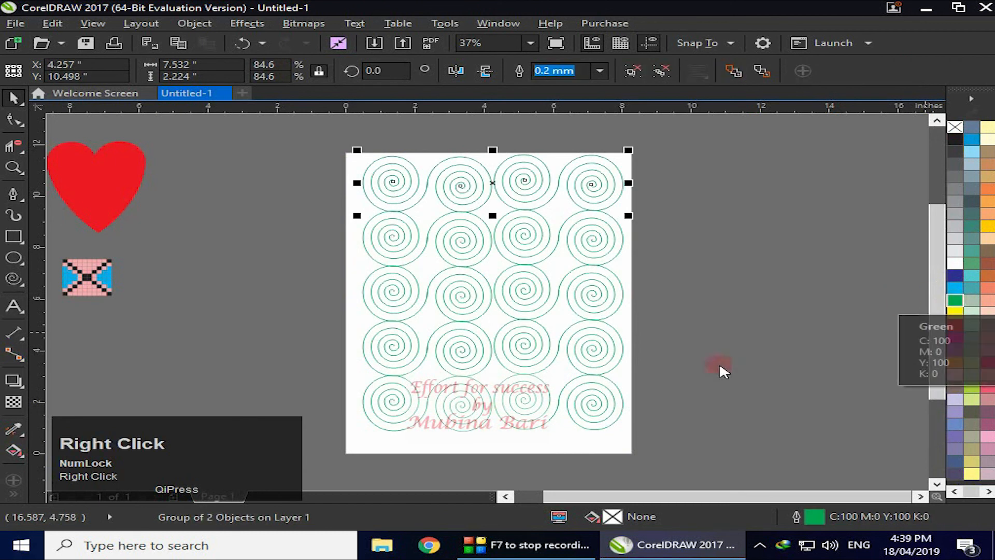
Add a page-sized rectangle behind the spirals, try a yellow-green fill (C:40 M:0 Y:100 K:0) and fill it with cyan instead.
{"action": "key", "text": "ctrl+z"}
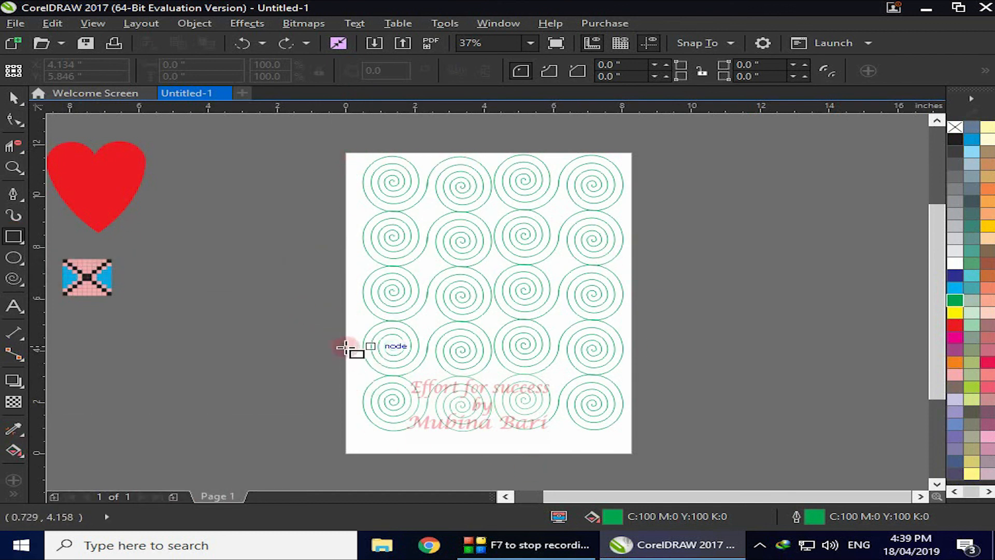
{"action": "double_click", "coordinate": [9, 242]}
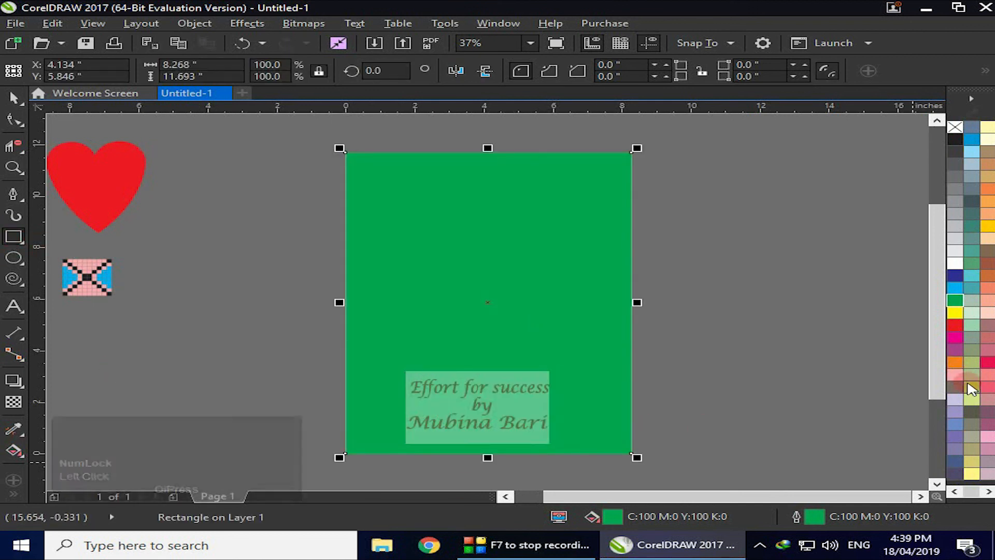
{"action": "left_click", "coordinate": [973, 389]}
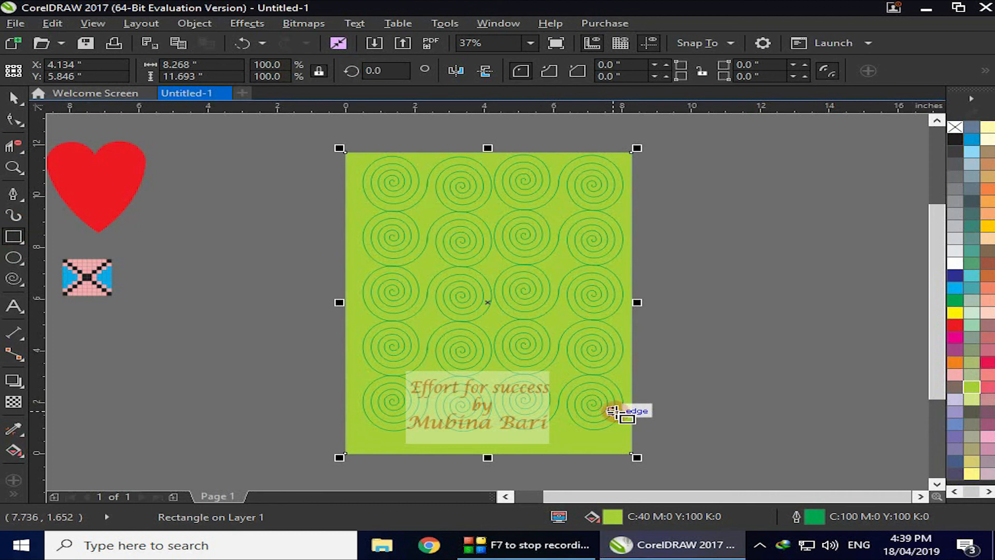
{"action": "left_click", "coordinate": [956, 291]}
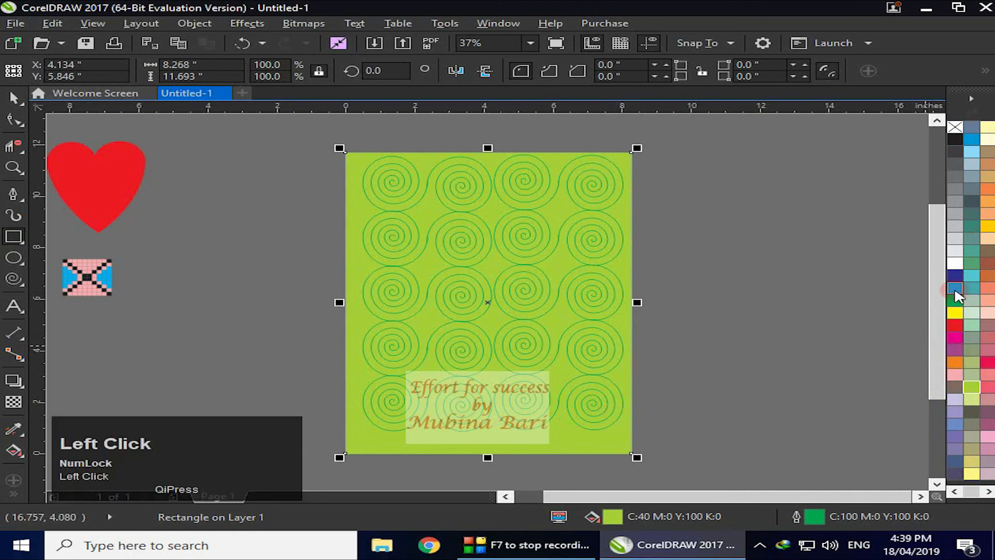
Select all five spiral rows and set their outline colour to dark blue (C:100 M:100 Y:0 K:0).
{"action": "left_click", "coordinate": [481, 365]}
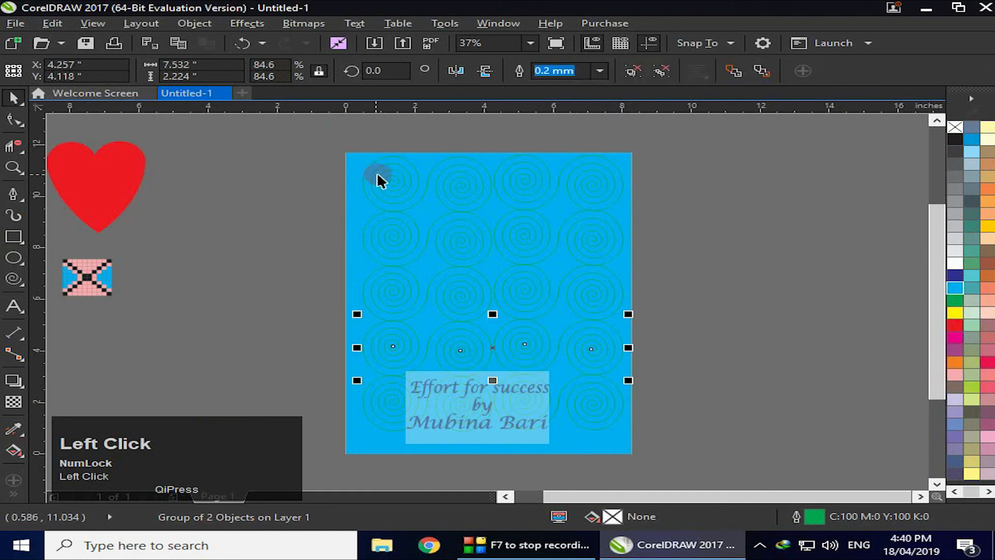
{"action": "left_click", "coordinate": [369, 169]}
{"action": "left_click", "coordinate": [606, 212]}
{"action": "left_click", "coordinate": [591, 404]}
{"action": "right_click", "coordinate": [955, 276]}
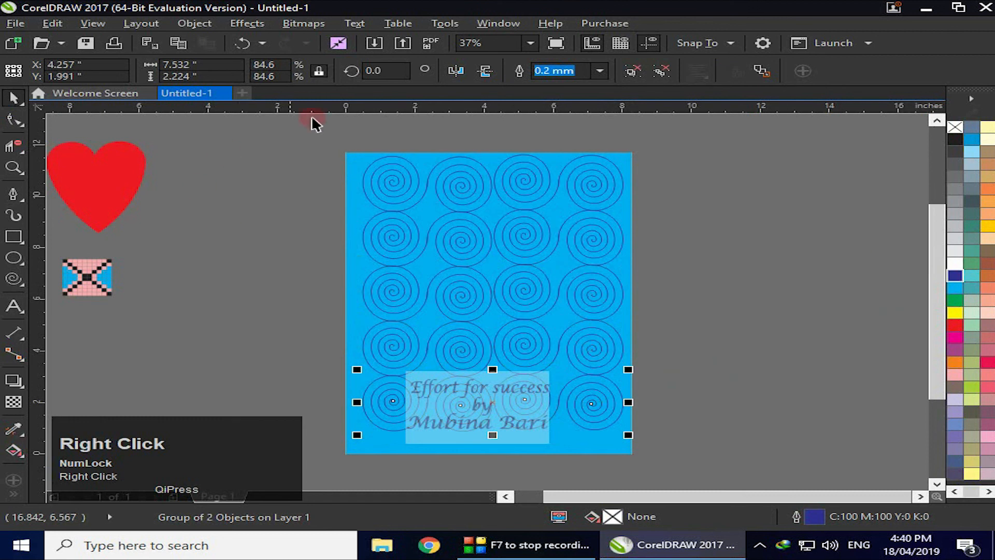